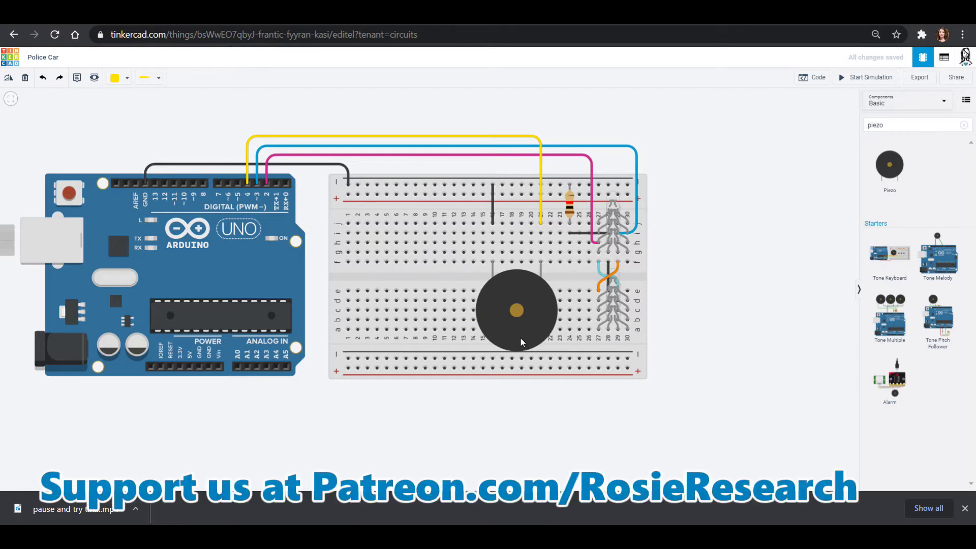
# Test-run the circuit simulation and then stop it.
pyautogui.click(850, 78)
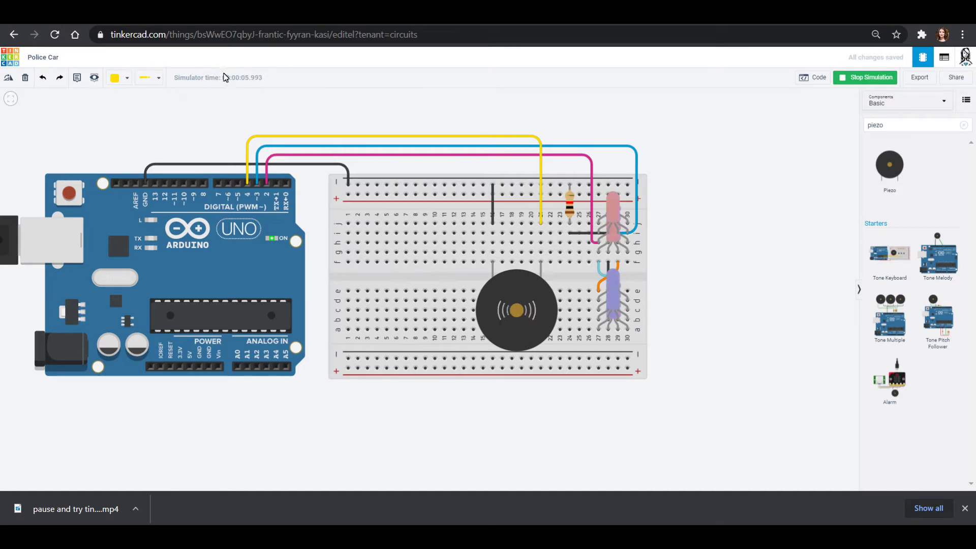
pyautogui.click(867, 78)
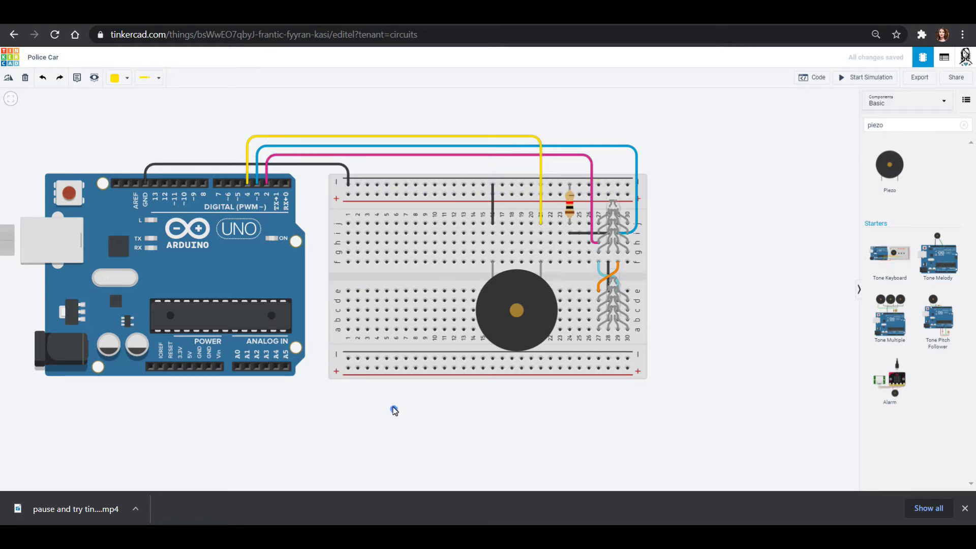
pyautogui.moveTo(394, 409); pyautogui.dragTo(365, 389)
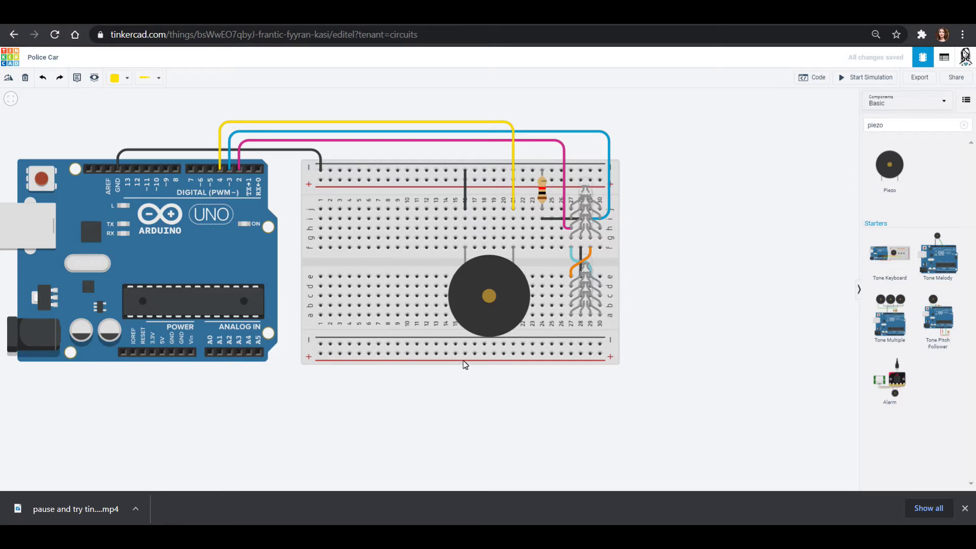
# Search the components for 'motor' and place a Hobby Gearmotor right of the breadboard.
pyautogui.click(963, 126)
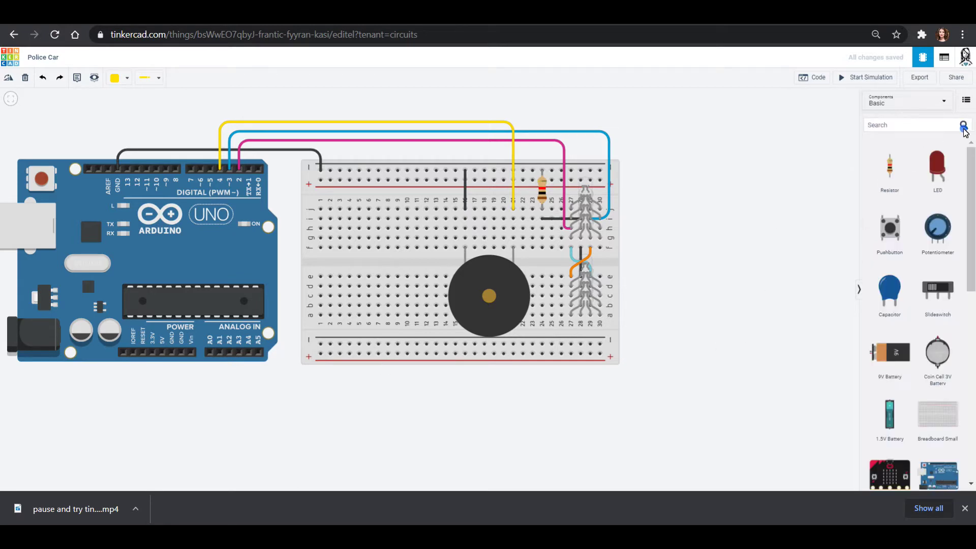
pyautogui.click(911, 130)
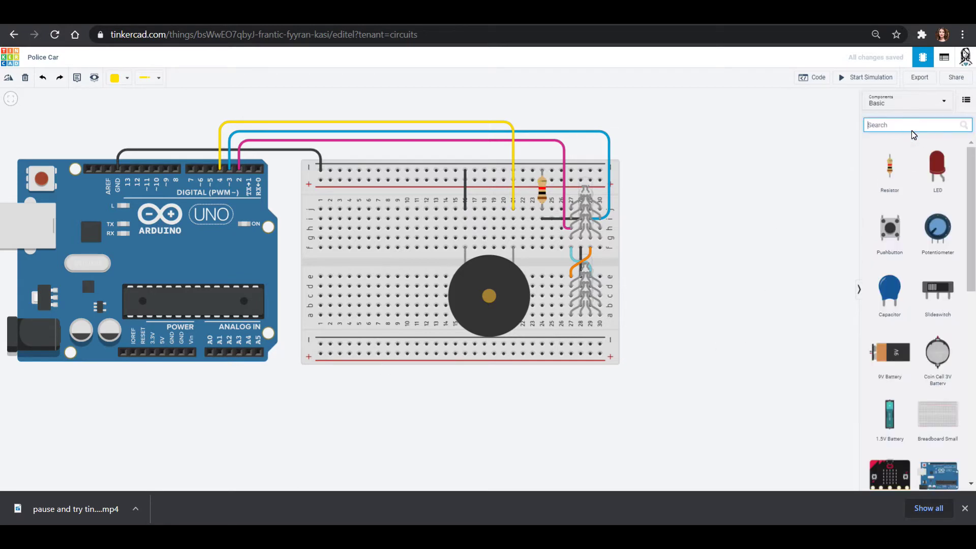
pyautogui.write('motor')
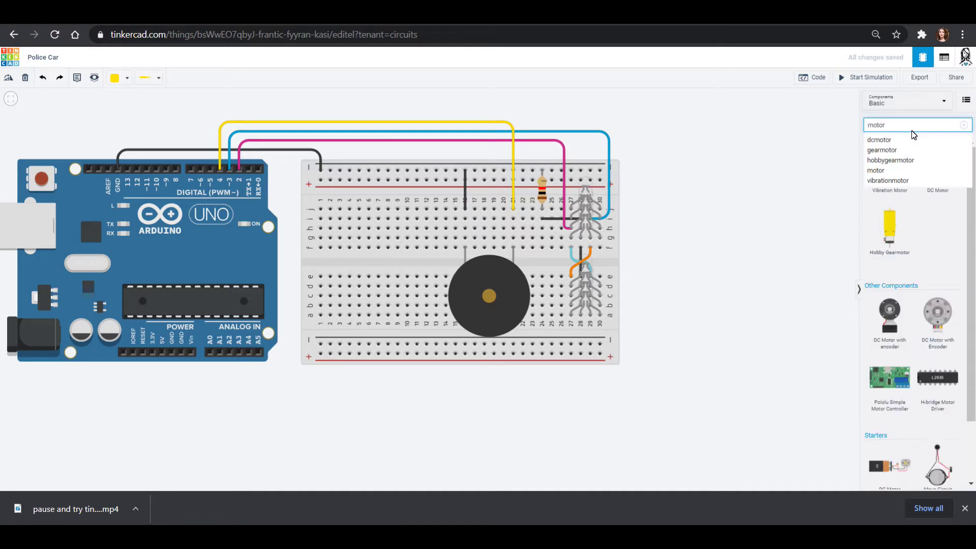
pyautogui.click(913, 231)
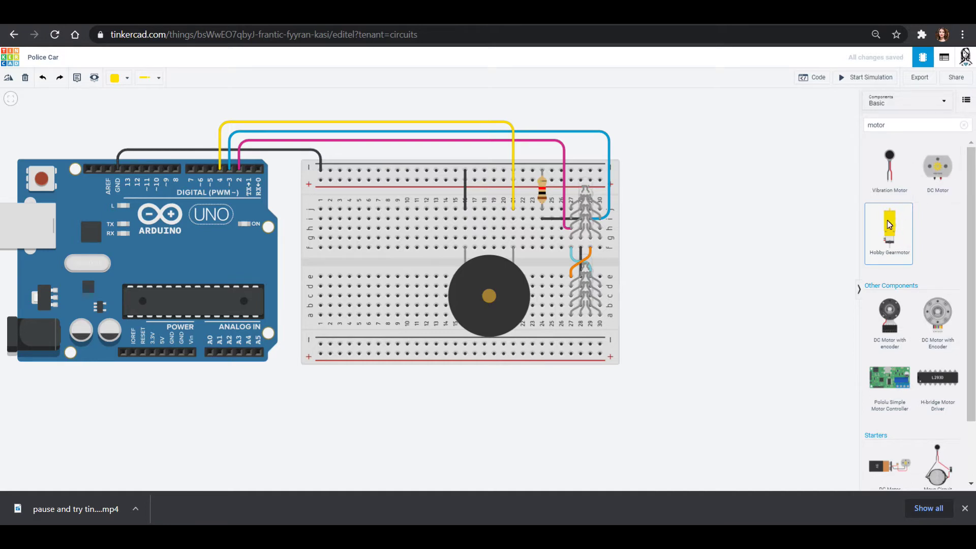
pyautogui.moveTo(890, 233); pyautogui.dragTo(697, 204)
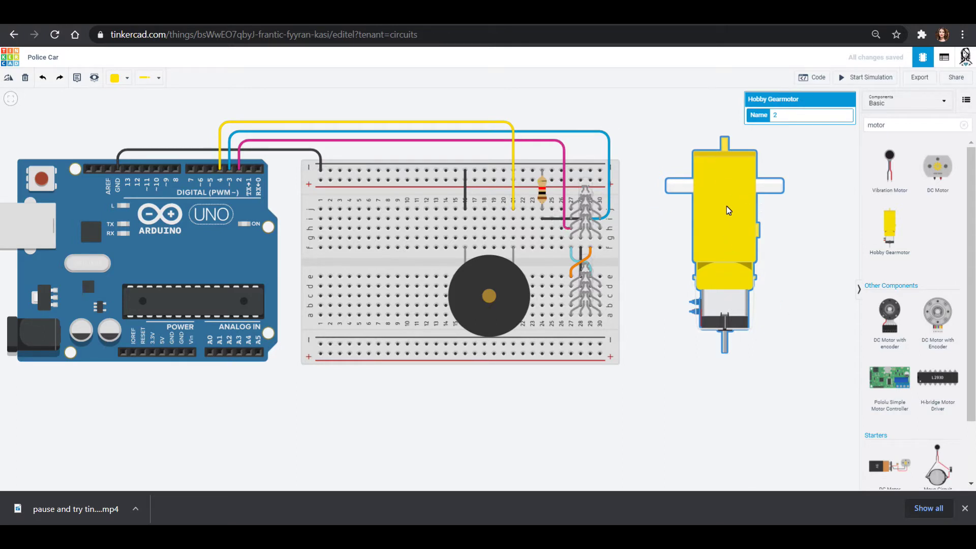
# Rotate the gearmotor three steps to lie horizontally and position it above the breadboard's right end.
pyautogui.moveTo(728, 210); pyautogui.dragTo(718, 237)
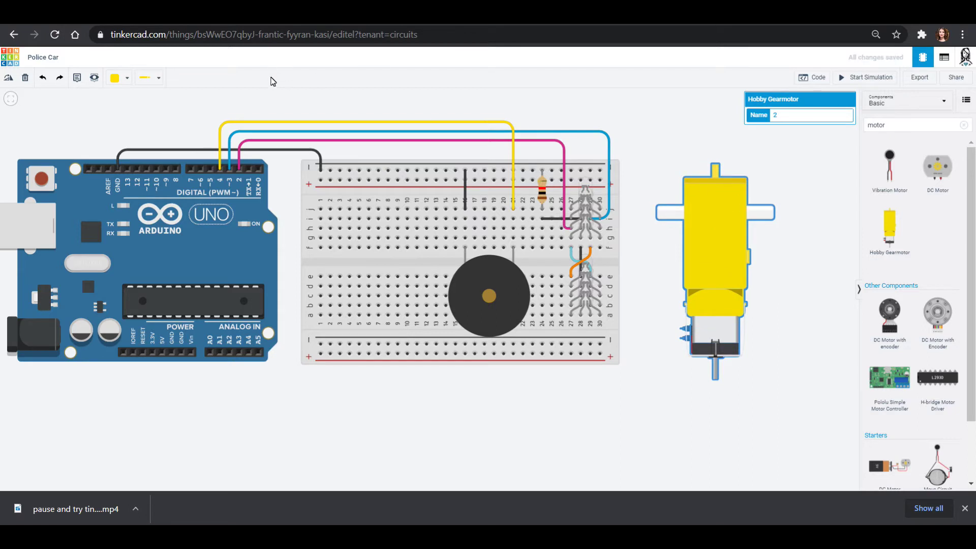
pyautogui.click(7, 78)
pyautogui.click(7, 79)
pyautogui.click(8, 78)
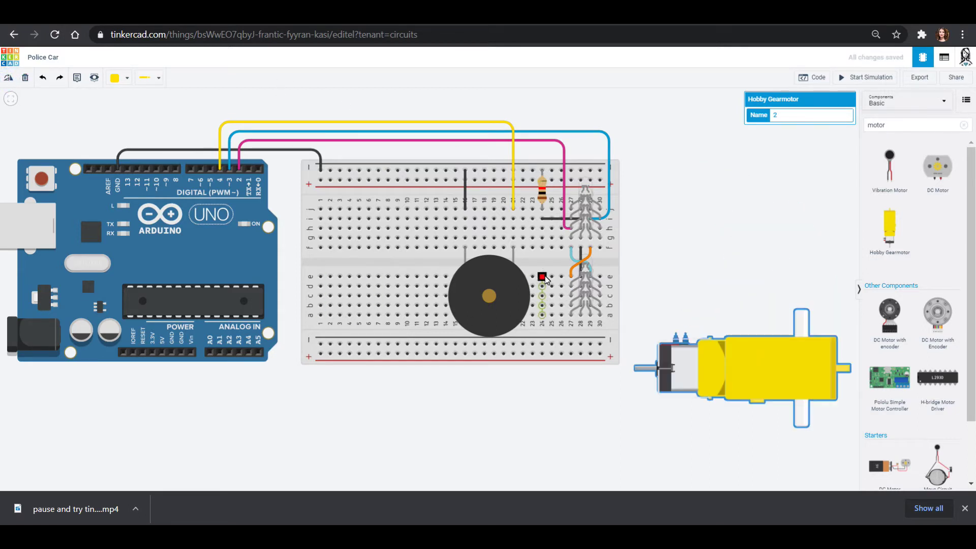
pyautogui.moveTo(774, 356); pyautogui.dragTo(615, 178)
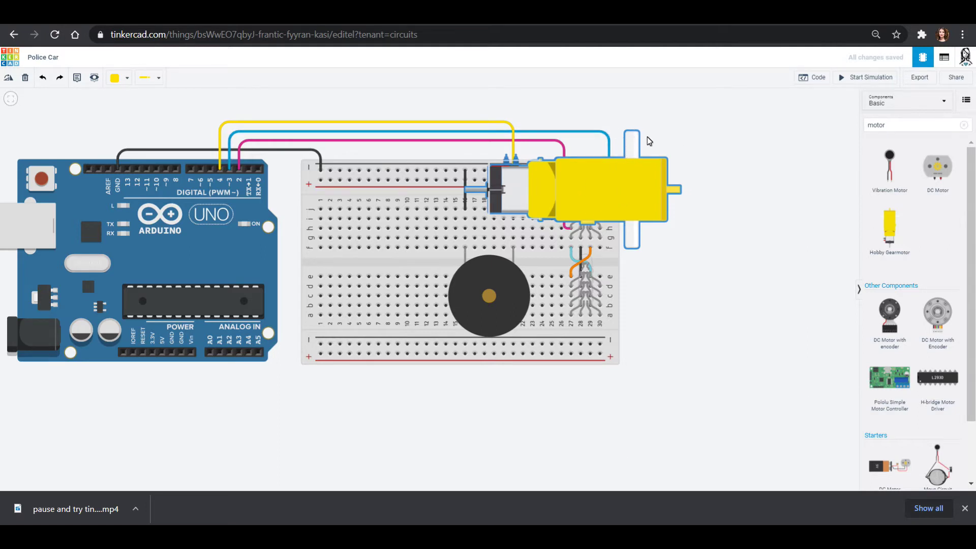
pyautogui.moveTo(616, 198); pyautogui.dragTo(795, 179)
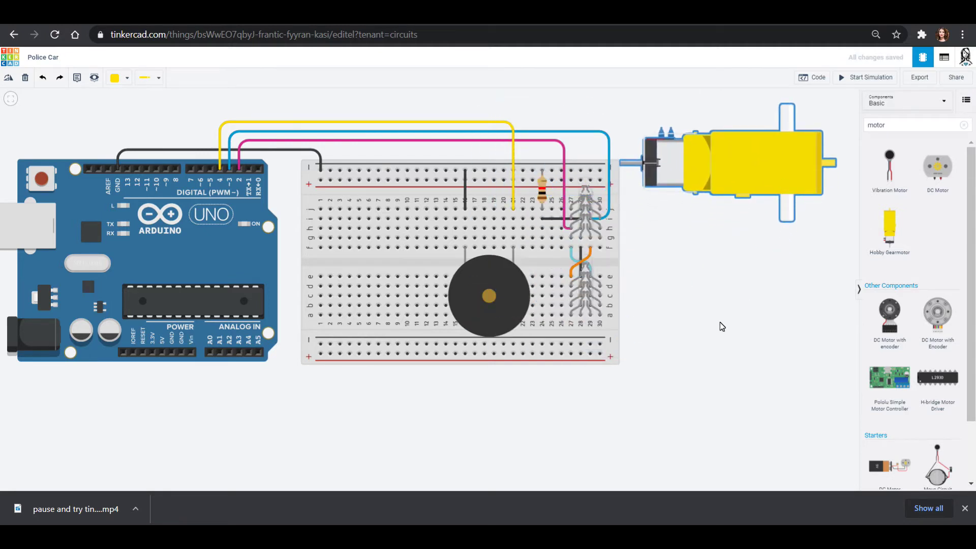
pyautogui.scroll(-3, 722, 326)
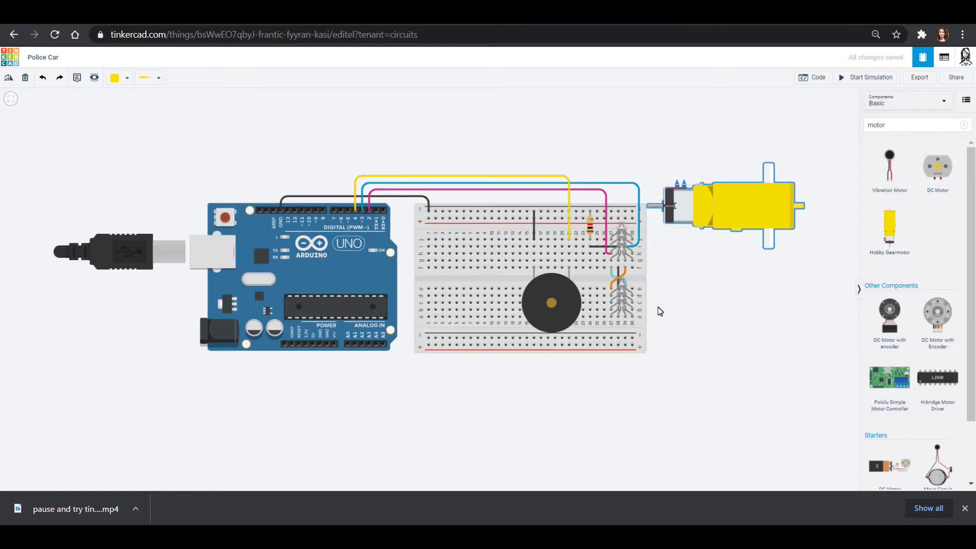
pyautogui.moveTo(673, 307); pyautogui.dragTo(654, 330)
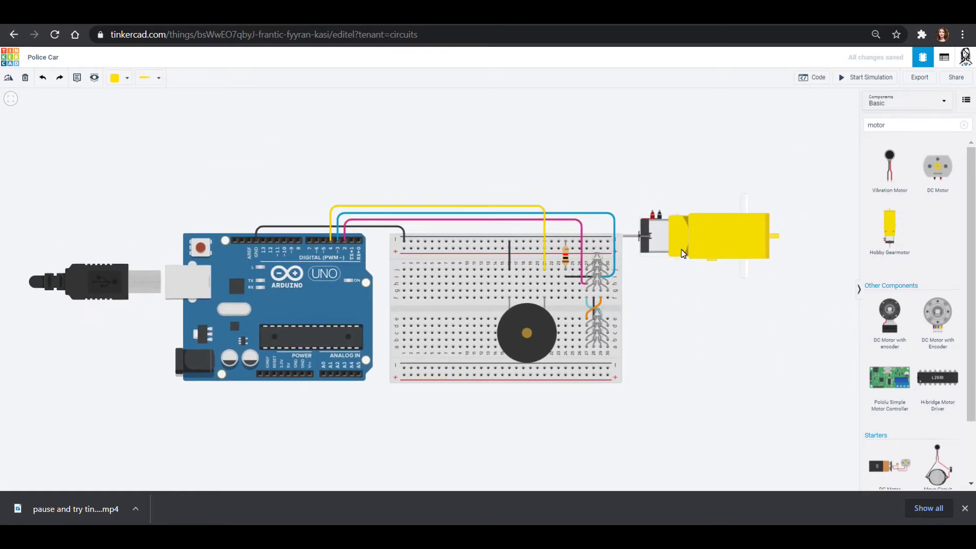
pyautogui.moveTo(683, 254); pyautogui.dragTo(643, 201)
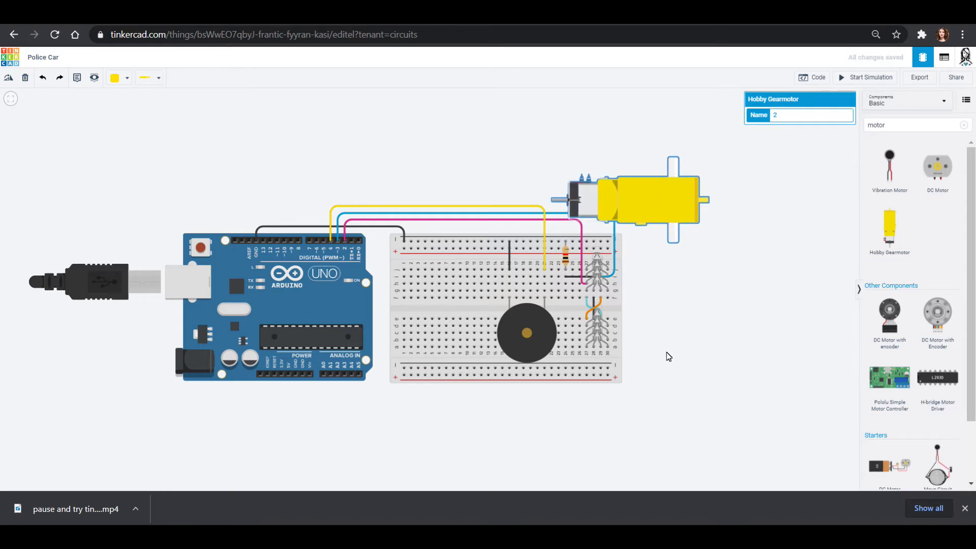
# Wire the gearmotor's negative terminal to the breadboard's top rail with a black wire.
pyautogui.click(671, 330)
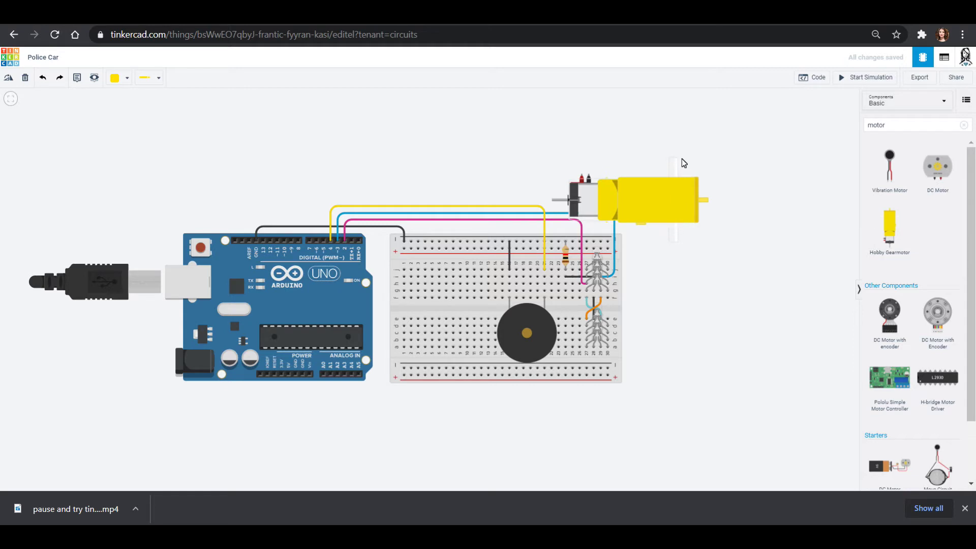
pyautogui.click(589, 176)
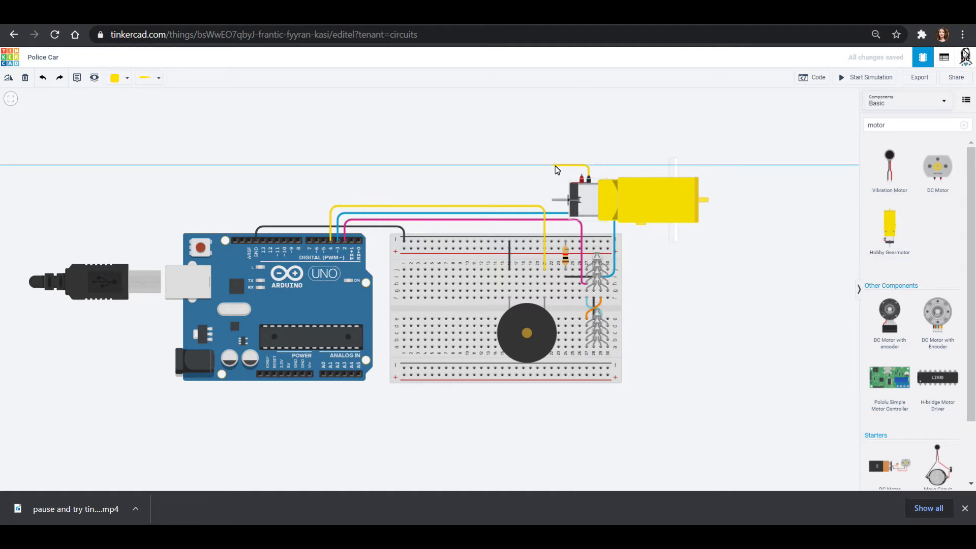
pyautogui.click(555, 166)
pyautogui.click(558, 242)
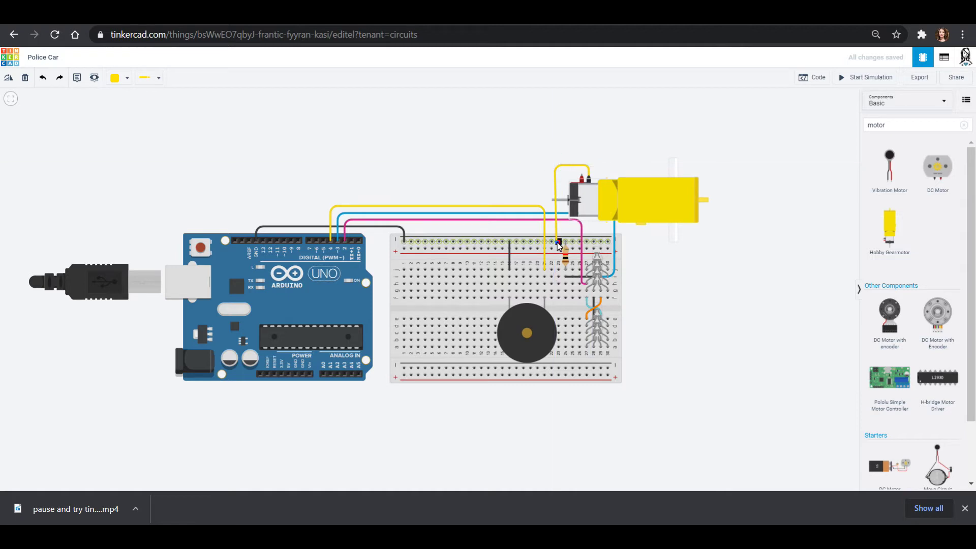
pyautogui.click(124, 79)
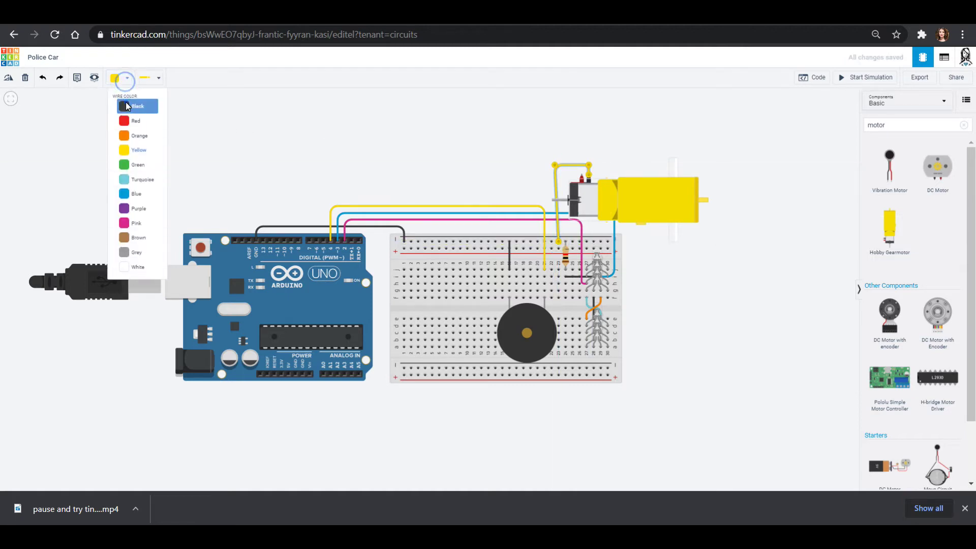
pyautogui.click(127, 106)
pyautogui.moveTo(555, 165); pyautogui.dragTo(558, 165)
# Wire the gearmotor's positive terminal to an Arduino digital pin with a green, sharply bent wire.
pyautogui.click(581, 176)
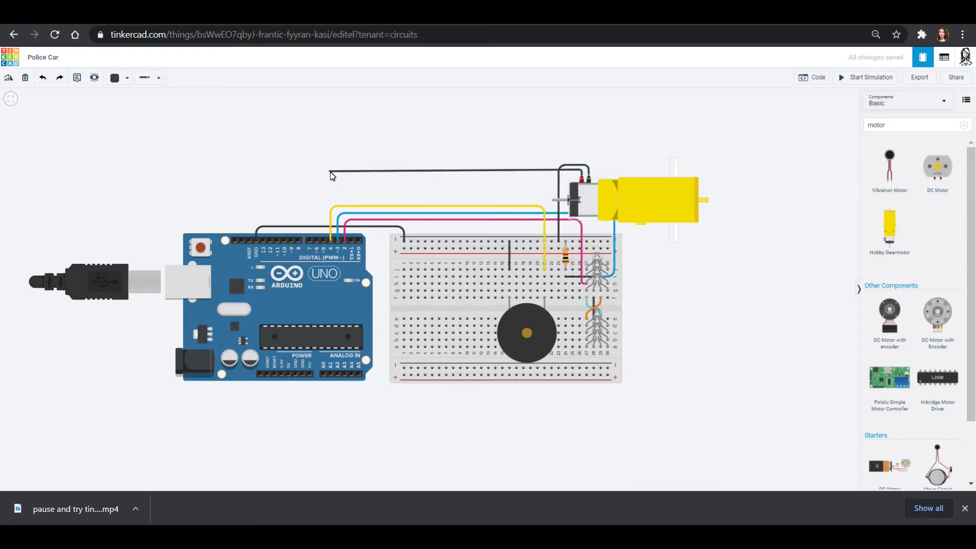
pyautogui.click(330, 172)
pyautogui.click(324, 238)
pyautogui.moveTo(330, 172); pyautogui.dragTo(323, 172)
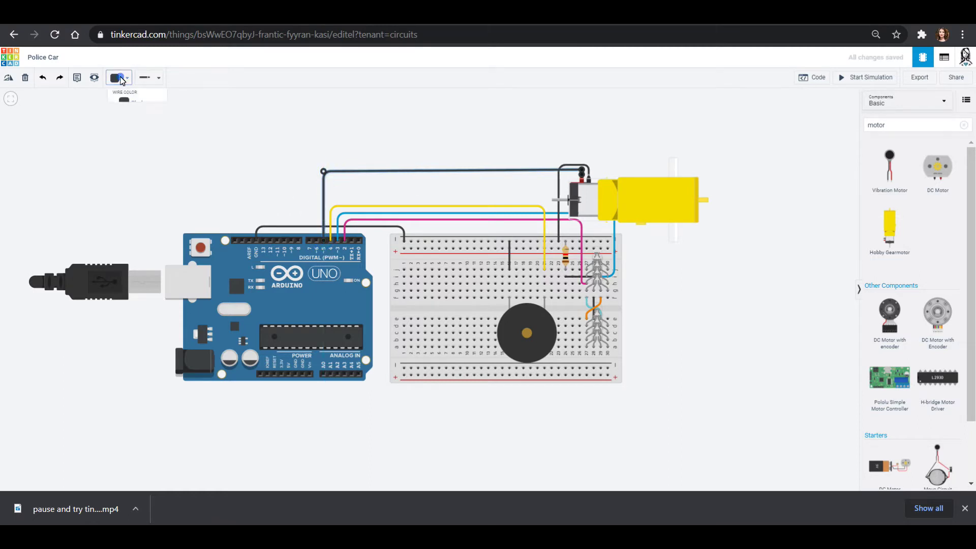
pyautogui.click(121, 79)
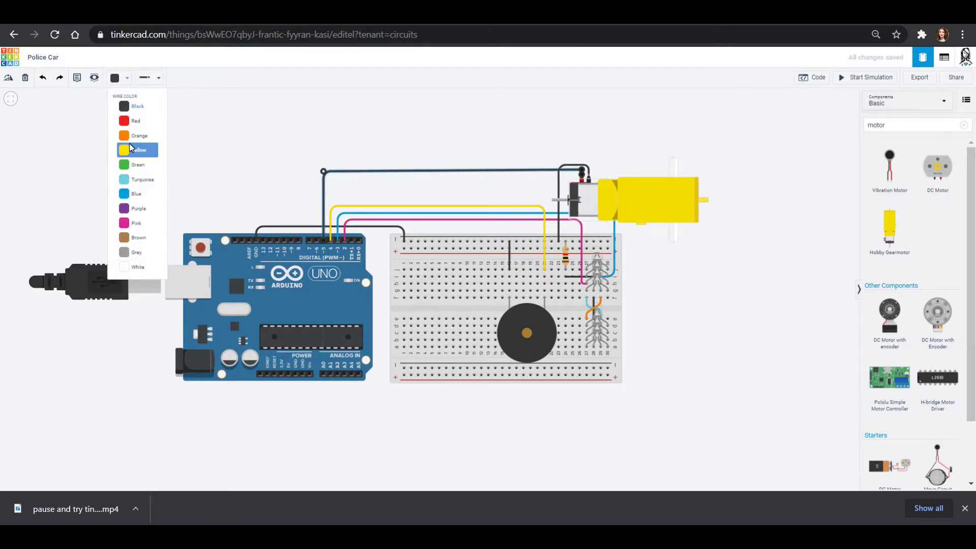
pyautogui.click(137, 165)
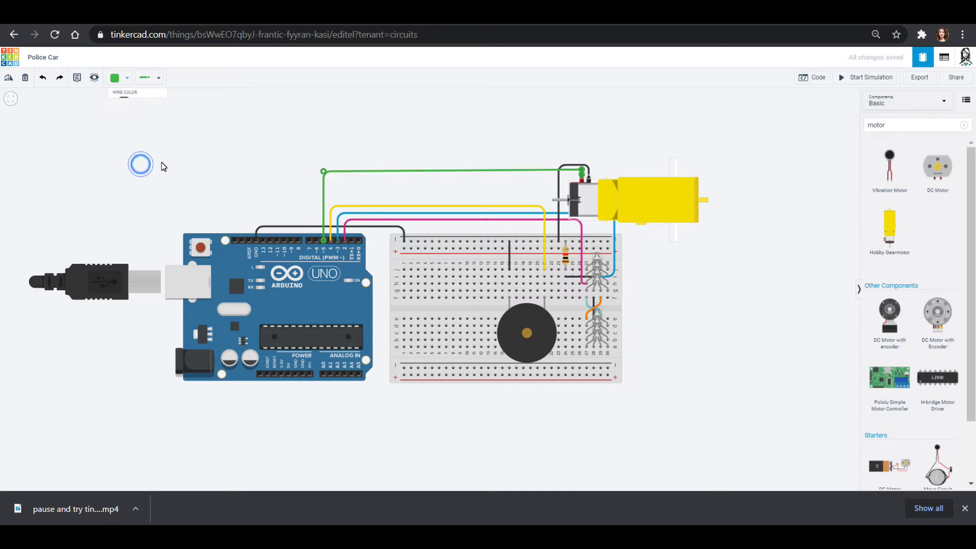
pyautogui.click(752, 297)
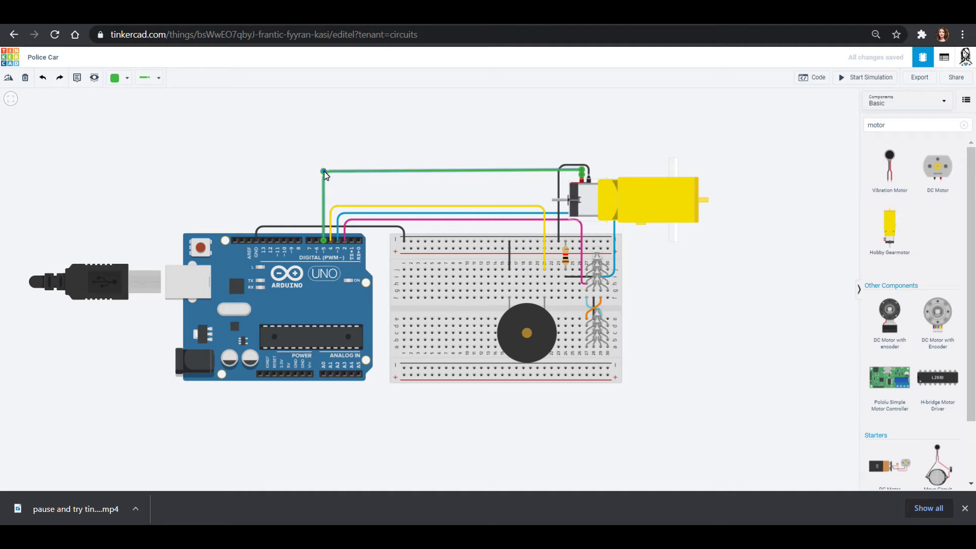
pyautogui.moveTo(328, 174); pyautogui.dragTo(323, 169)
pyautogui.click(694, 309)
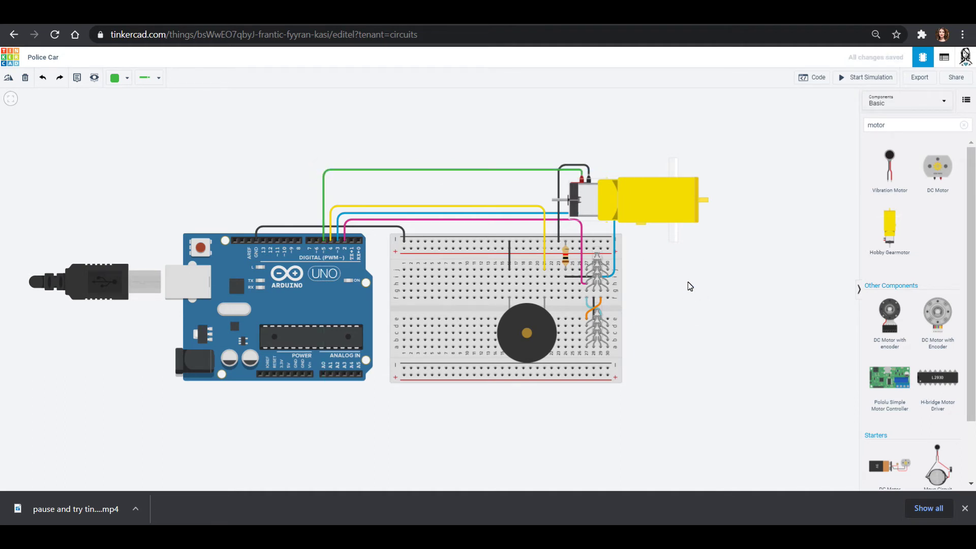
# In the block code, insert a rotate servo on pin 5 block after the first tone.
pyautogui.click(816, 79)
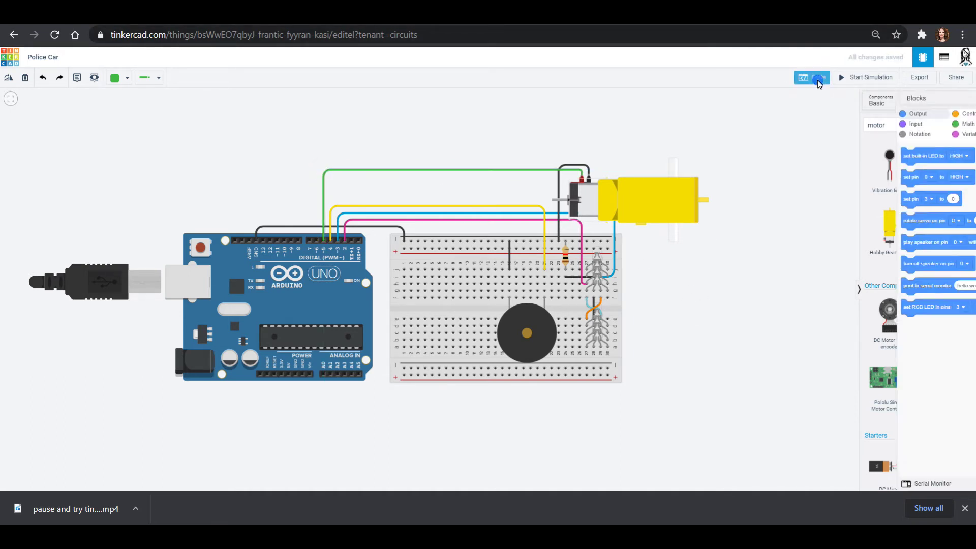
pyautogui.moveTo(539, 150); pyautogui.dragTo(345, 142)
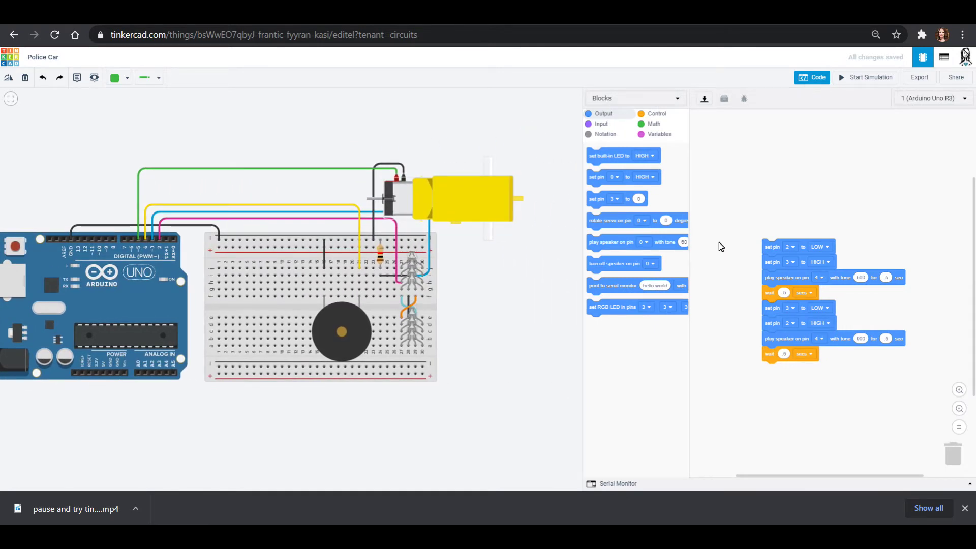
pyautogui.moveTo(607, 229); pyautogui.dragTo(764, 194)
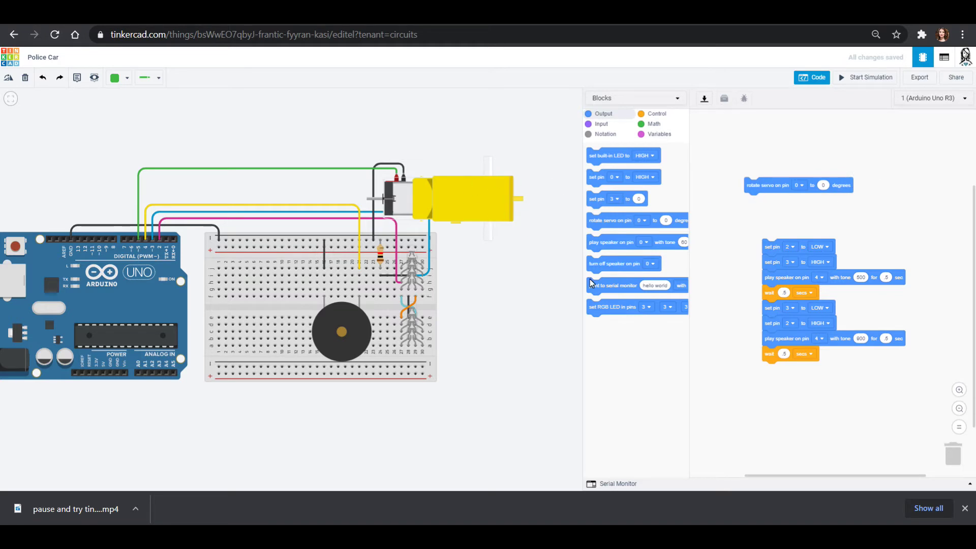
pyautogui.click(800, 186)
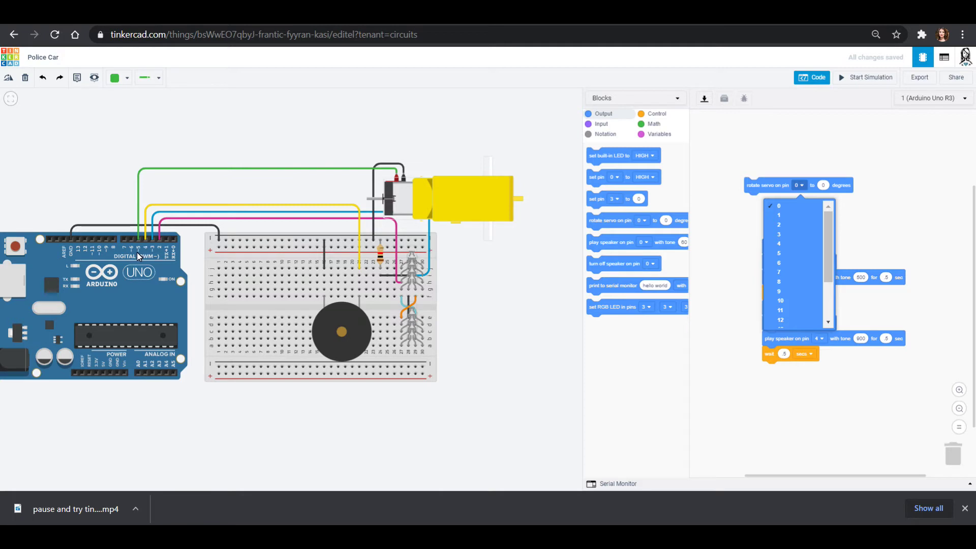
pyautogui.click(779, 253)
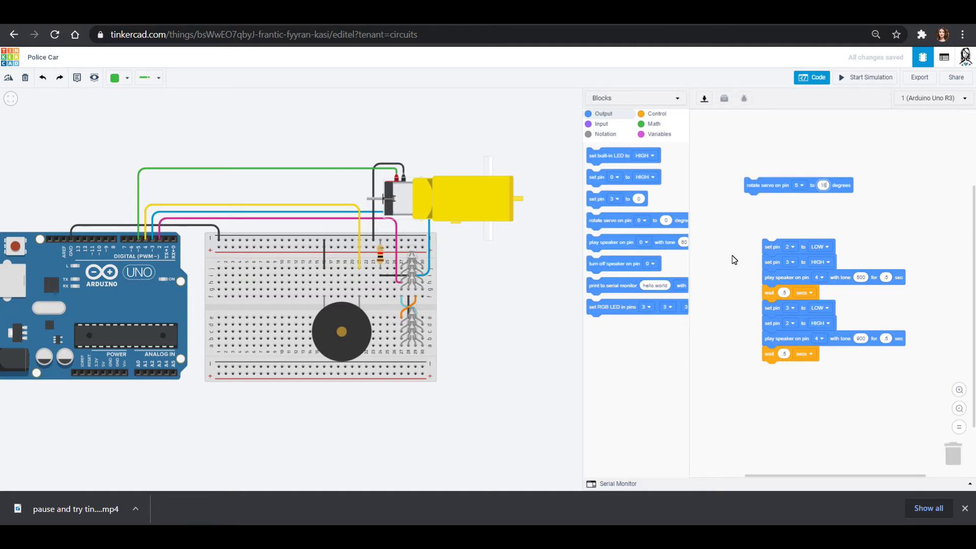
pyautogui.write('0')
pyautogui.moveTo(755, 189); pyautogui.dragTo(773, 300)
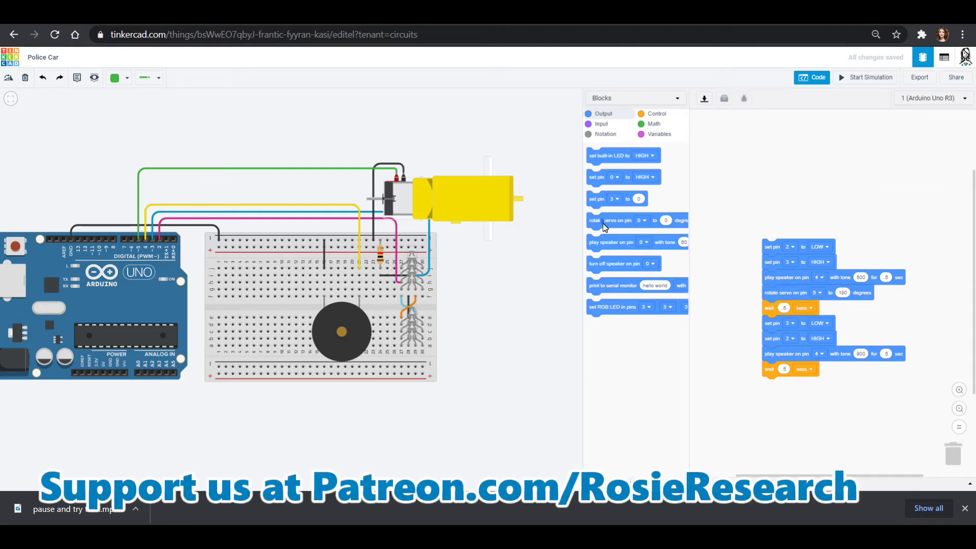
# Add a second rotate servo on pin 5 to 180 degrees block after the second tone.
pyautogui.moveTo(603, 227); pyautogui.dragTo(807, 374)
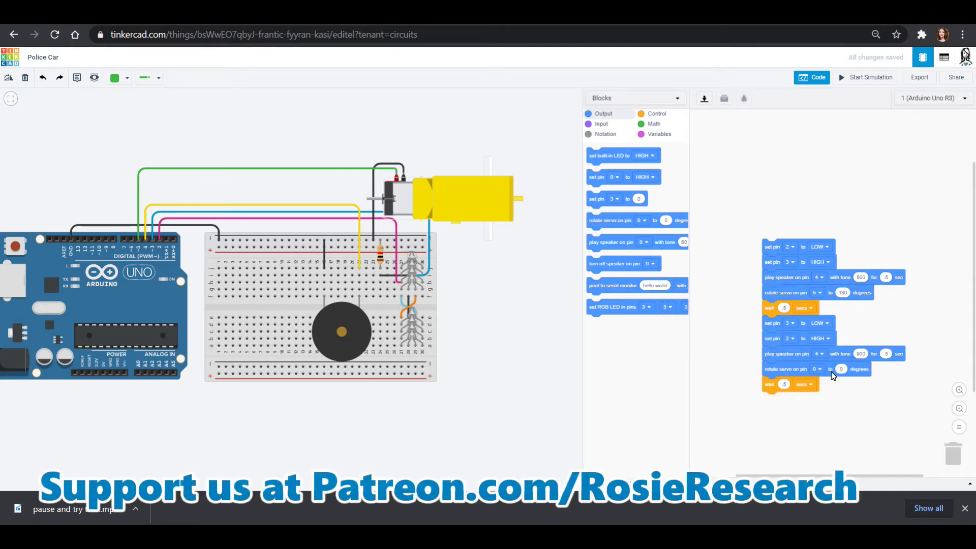
pyautogui.click(818, 369)
pyautogui.click(815, 279)
pyautogui.click(841, 369)
pyautogui.write('180')
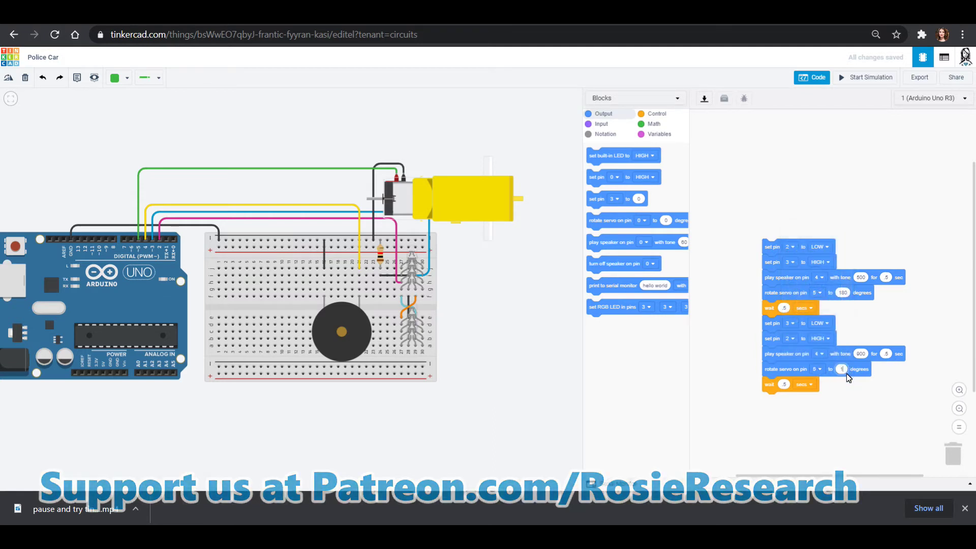
pyautogui.click(856, 196)
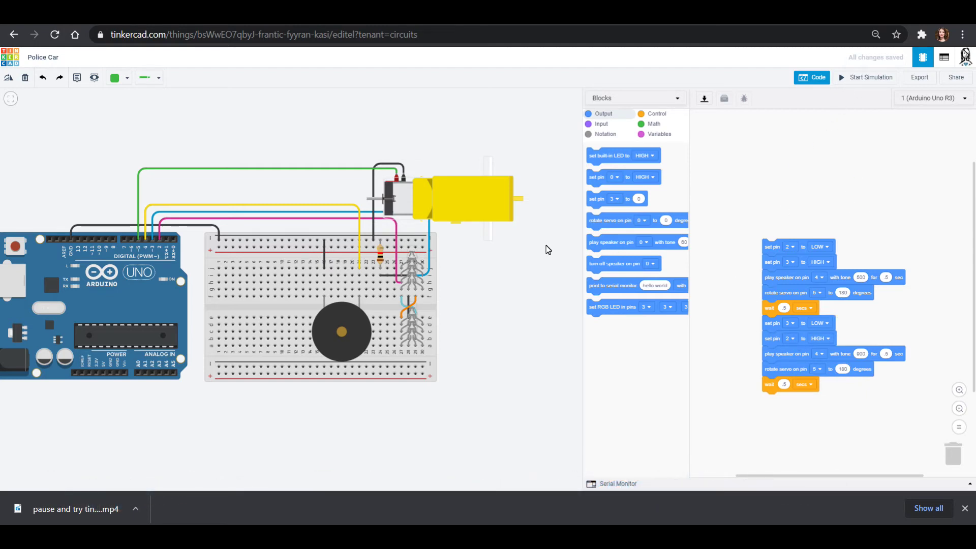
pyautogui.click(847, 75)
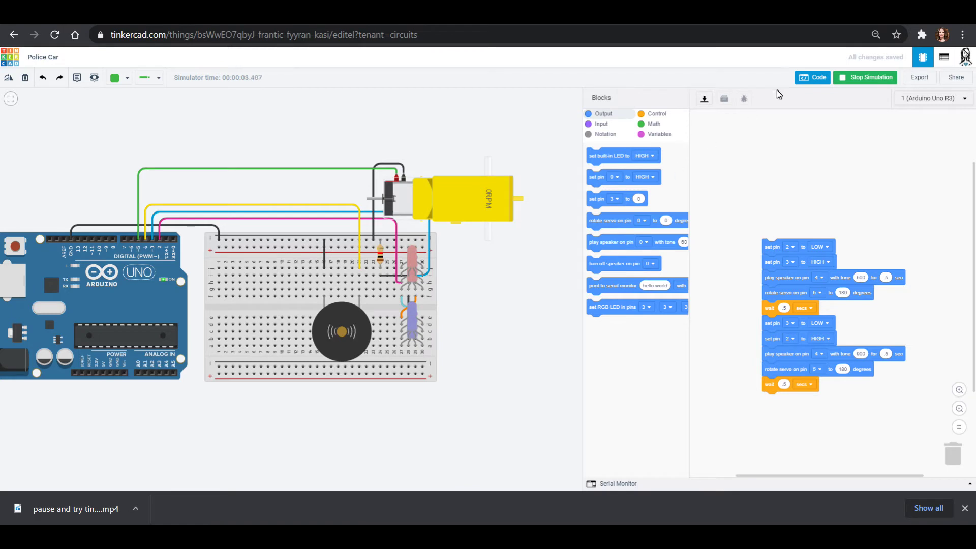
pyautogui.click(841, 79)
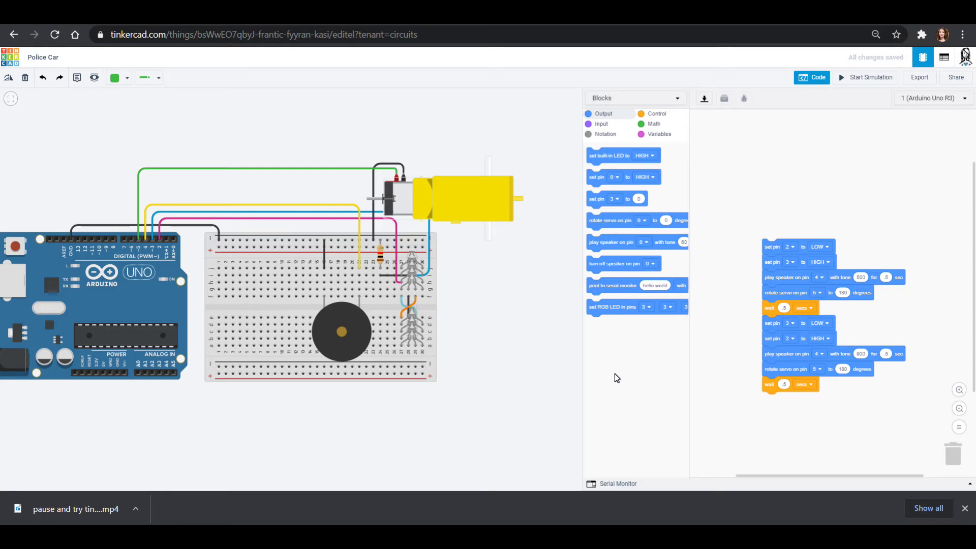
pyautogui.moveTo(777, 307); pyautogui.dragTo(778, 365)
# Delete both servo steps and reattach the final wait block under the last tone.
pyautogui.moveTo(784, 299); pyautogui.dragTo(612, 330)
pyautogui.moveTo(770, 445); pyautogui.dragTo(645, 440)
pyautogui.moveTo(774, 361); pyautogui.dragTo(774, 310)
pyautogui.moveTo(784, 450); pyautogui.dragTo(769, 361)
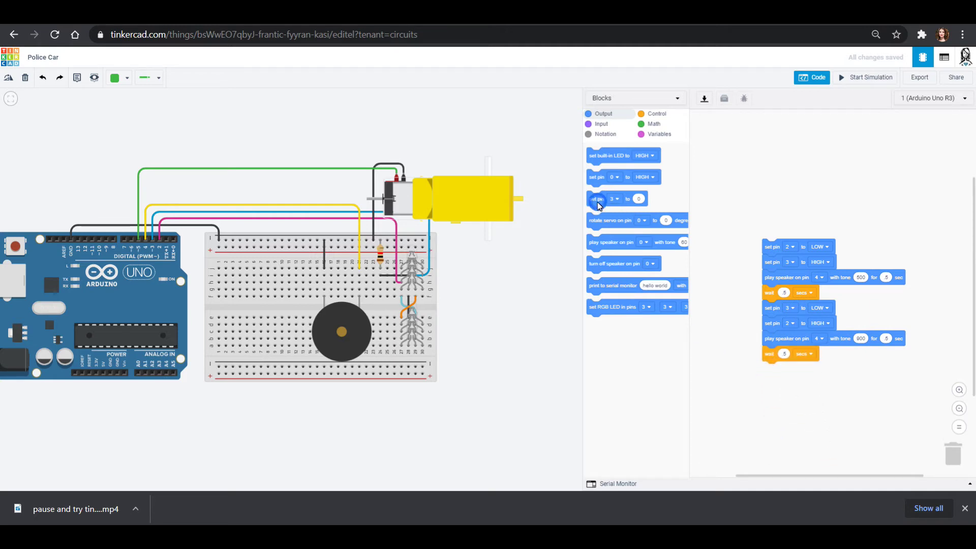
# Add a loose set pin 5 to HIGH block and move the piezo buzzer off the breadboard.
pyautogui.moveTo(599, 179); pyautogui.dragTo(772, 176)
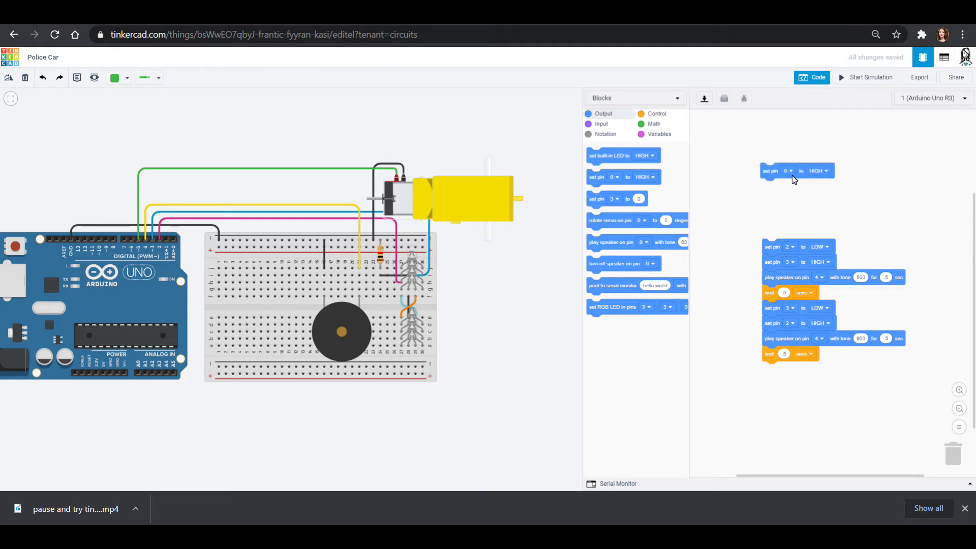
pyautogui.click(792, 174)
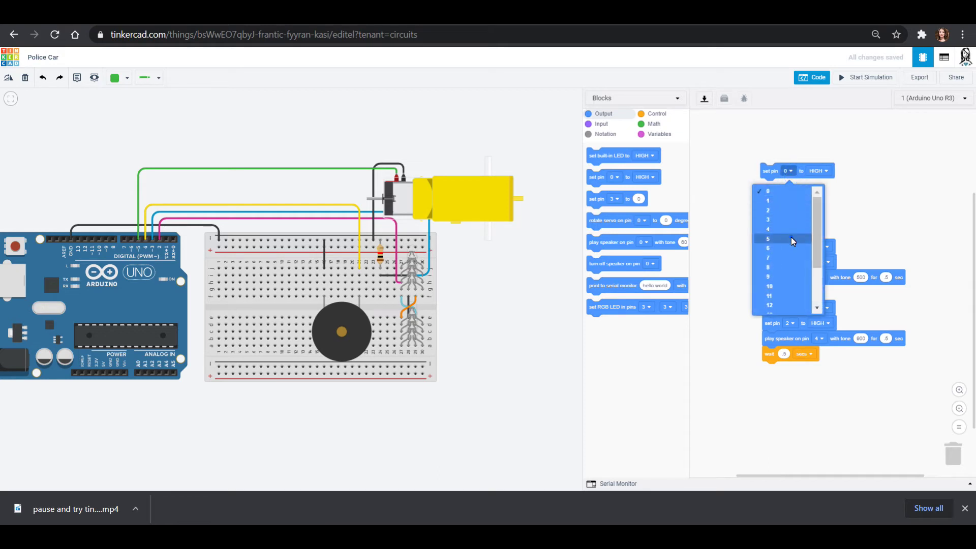
pyautogui.click(790, 237)
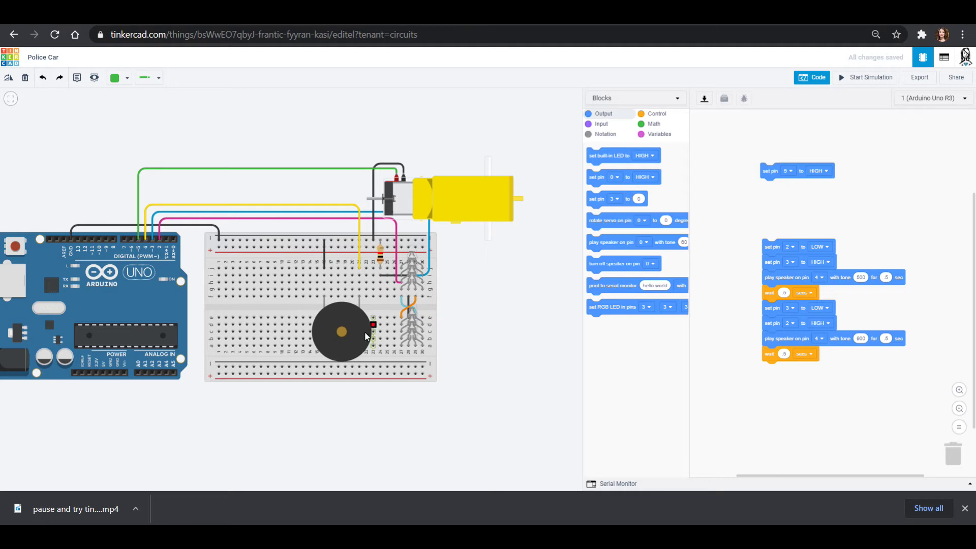
pyautogui.moveTo(352, 332); pyautogui.dragTo(355, 130)
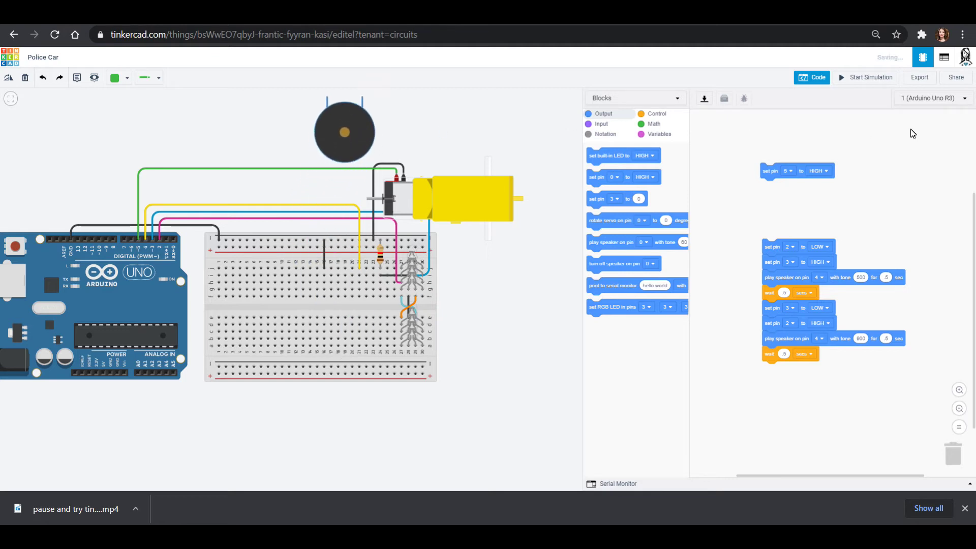
# Run and stop a test simulation, then close the block code editor.
pyautogui.click(852, 78)
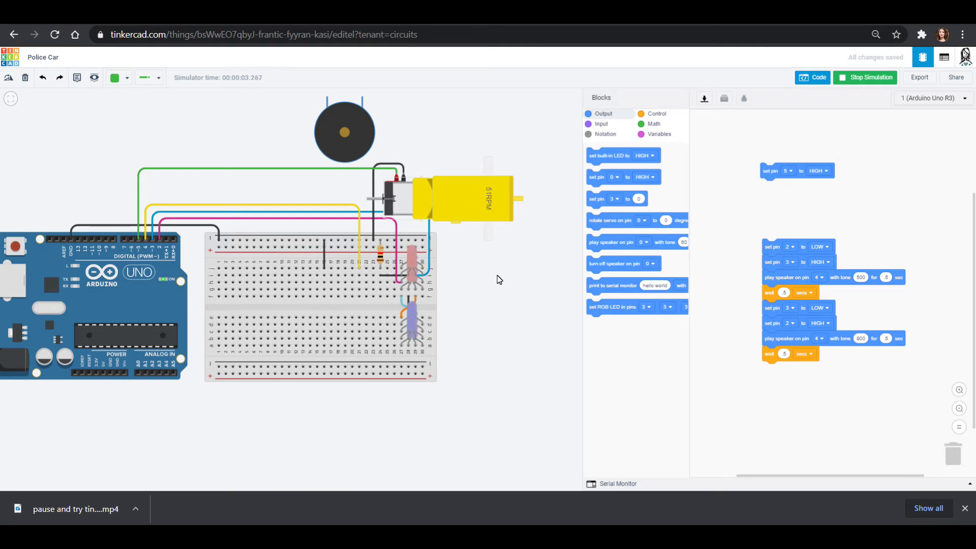
pyautogui.click(855, 80)
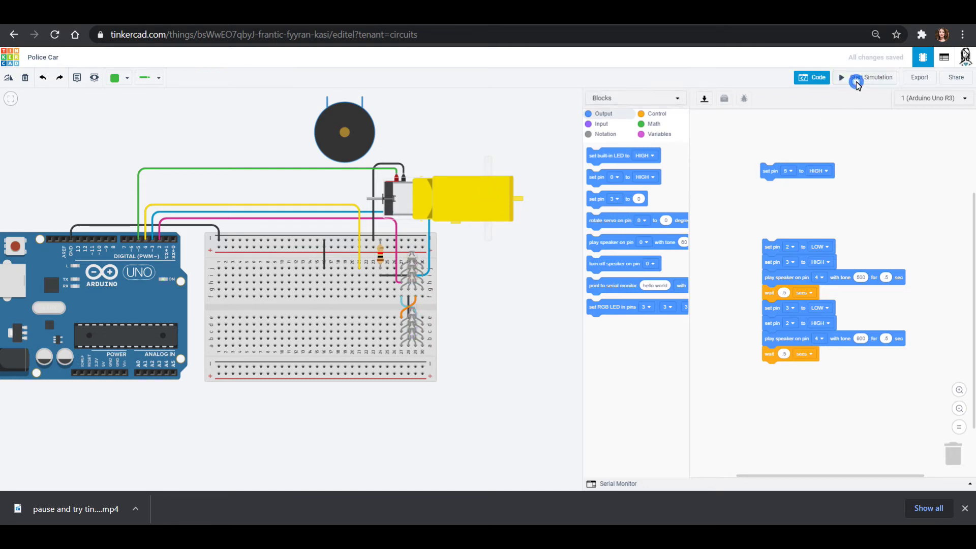
pyautogui.click(801, 81)
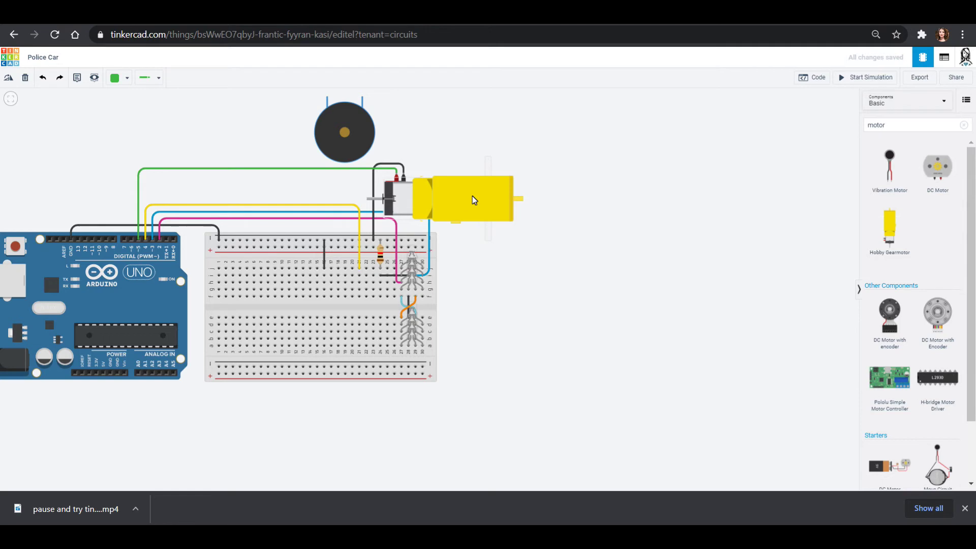
# Duplicate the Hobby Gearmotor and place the copy below the breadboard.
pyautogui.moveTo(471, 199); pyautogui.dragTo(459, 292)
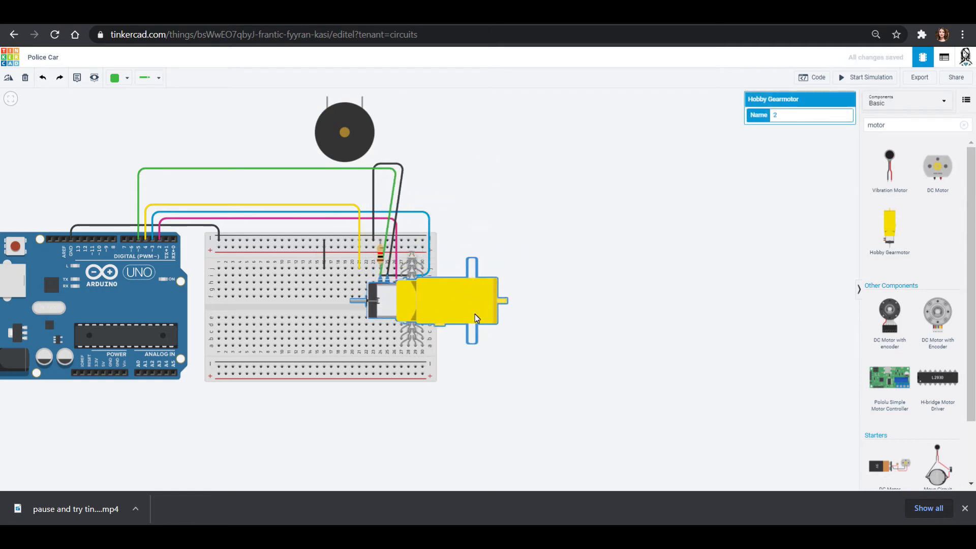
pyautogui.moveTo(467, 300); pyautogui.dragTo(483, 192)
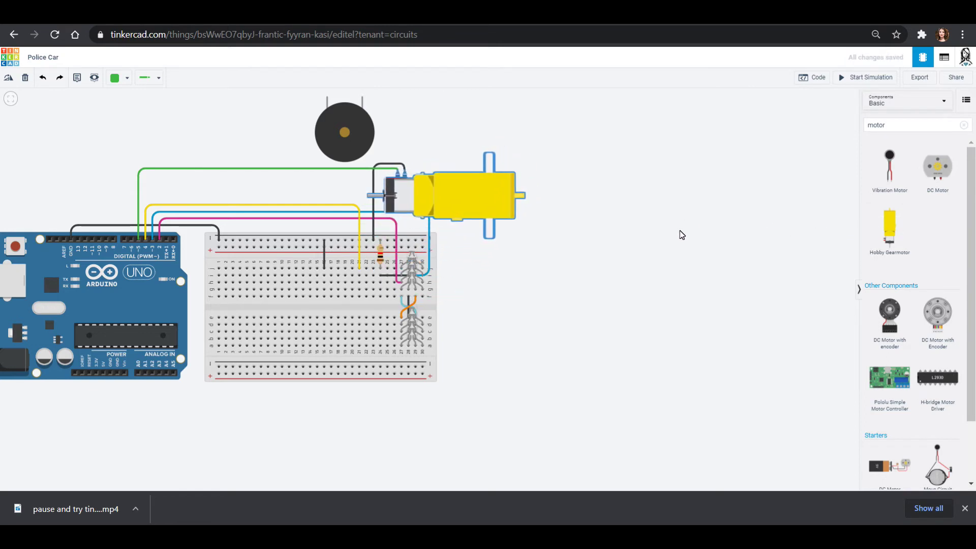
pyautogui.hotkey('ctrl', 'v')
pyautogui.moveTo(540, 392); pyautogui.dragTo(405, 393)
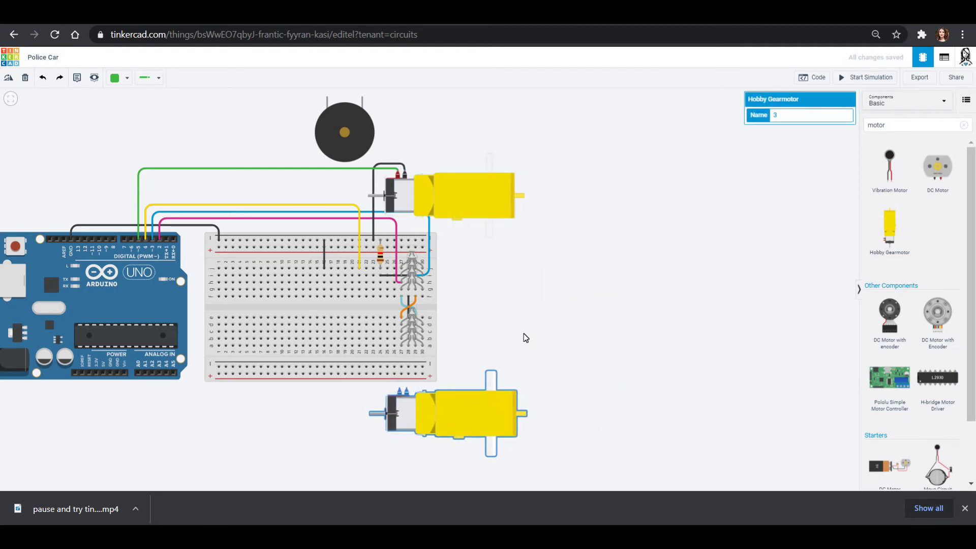
# Wire the lower motor's positive terminal to the breadboard's bottom rail in black.
pyautogui.click(400, 391)
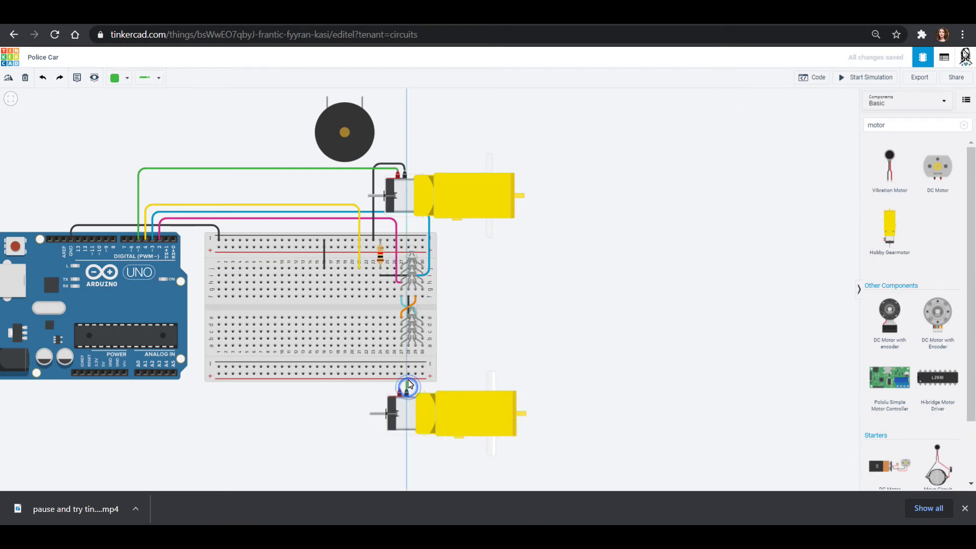
pyautogui.click(408, 367)
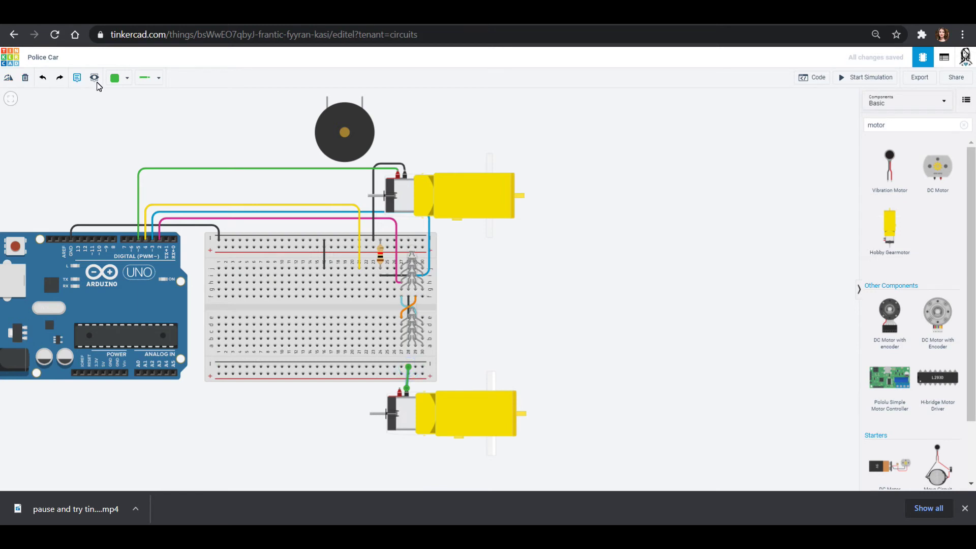
pyautogui.click(116, 78)
pyautogui.click(126, 103)
# Jumper the bottom rail to the top rail and select the unwanted green wire.
pyautogui.click(226, 367)
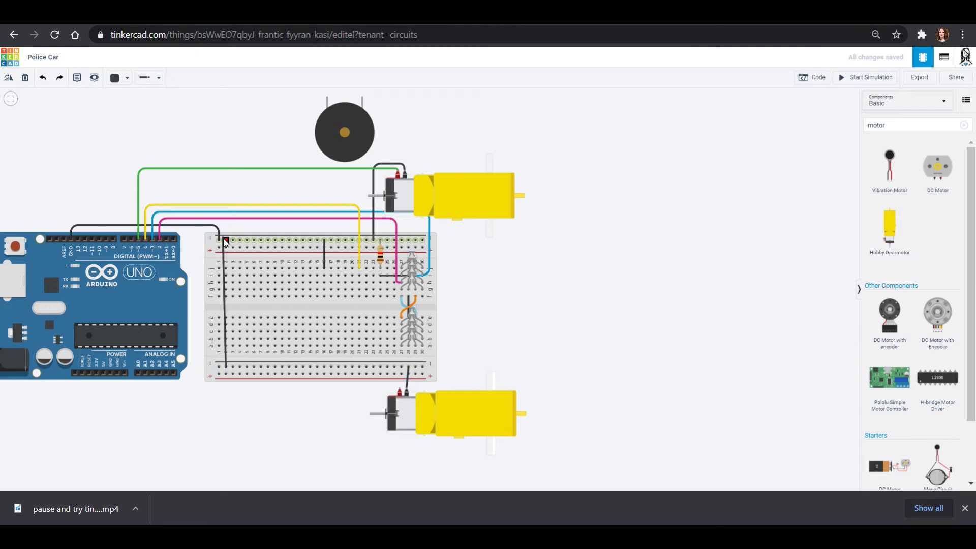
pyautogui.click(226, 240)
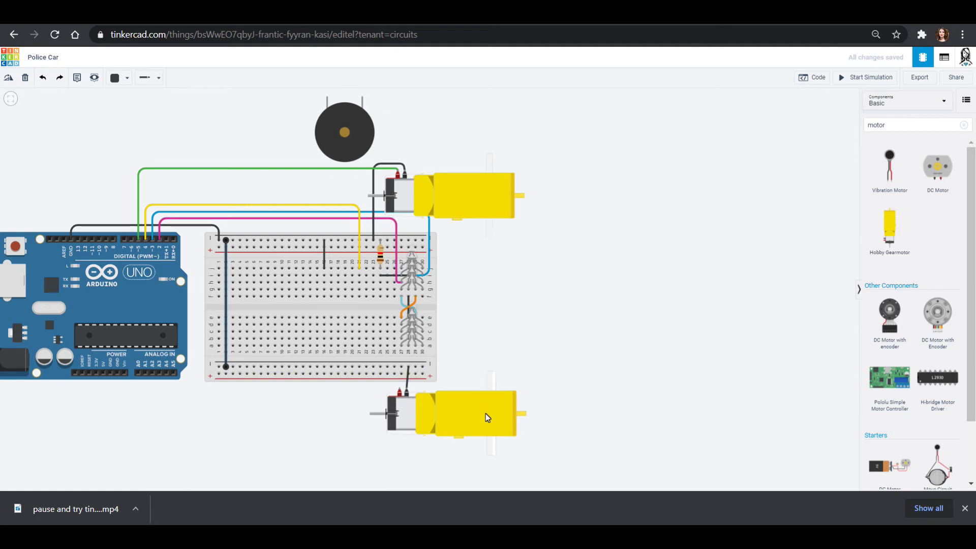
pyautogui.click(140, 182)
# Delete the old green wire and run a new green wire from the upper motor to the breadboard.
pyautogui.press('Delete')
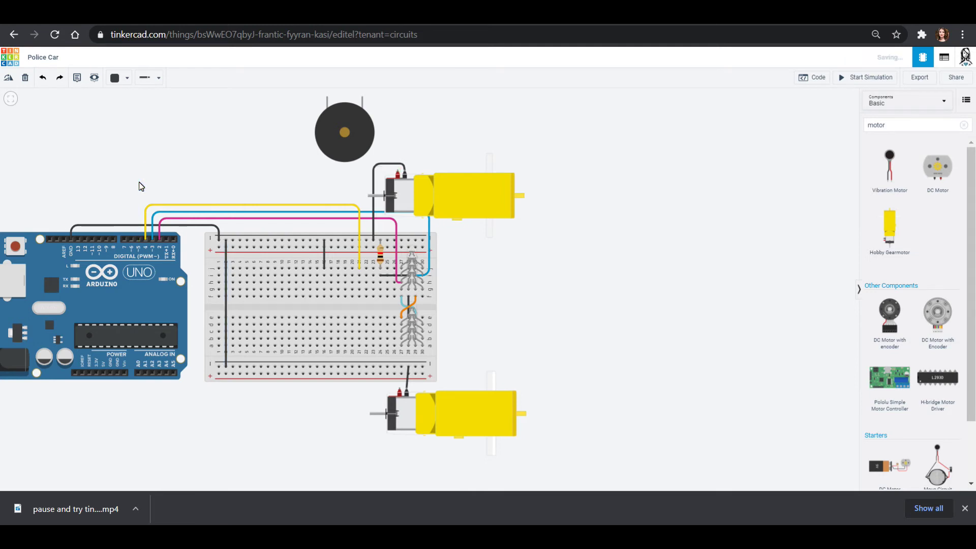
pyautogui.click(397, 173)
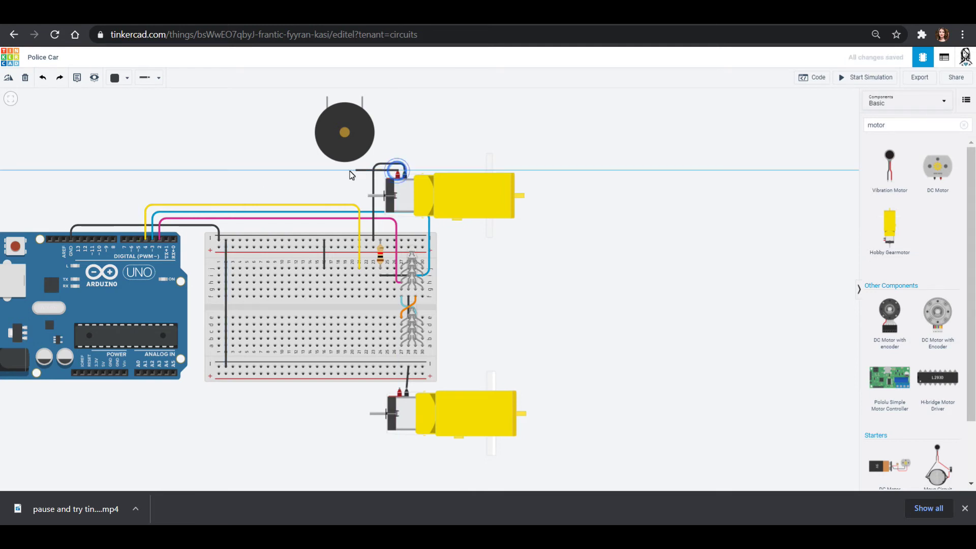
pyautogui.click(303, 171)
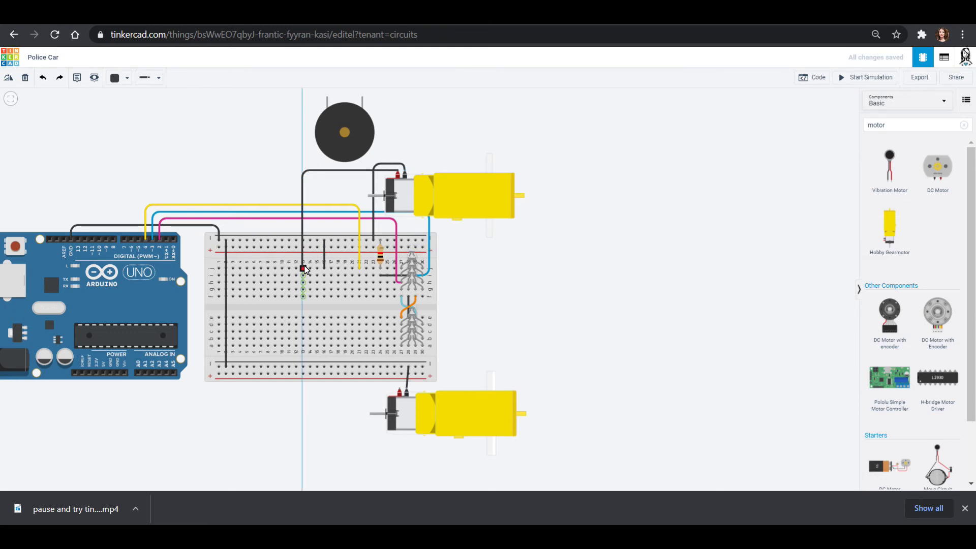
pyautogui.click(304, 269)
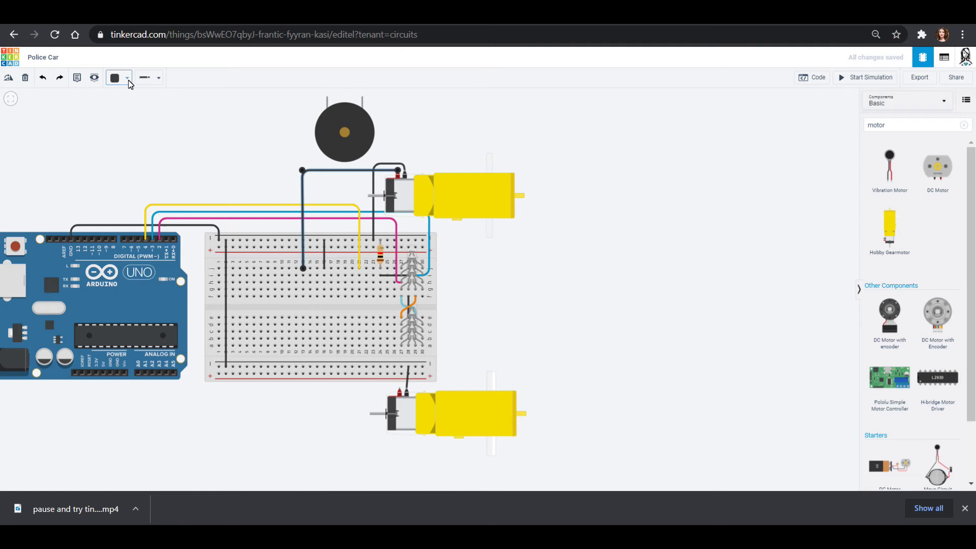
pyautogui.click(119, 78)
pyautogui.click(133, 164)
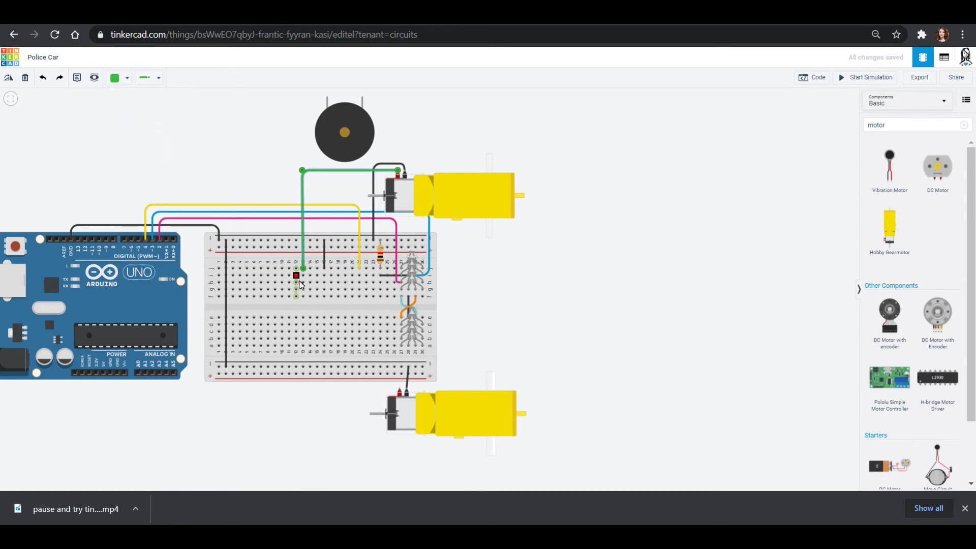
# Route a wire from that breadboard column around the board to Arduino digital pin 5.
pyautogui.click(304, 299)
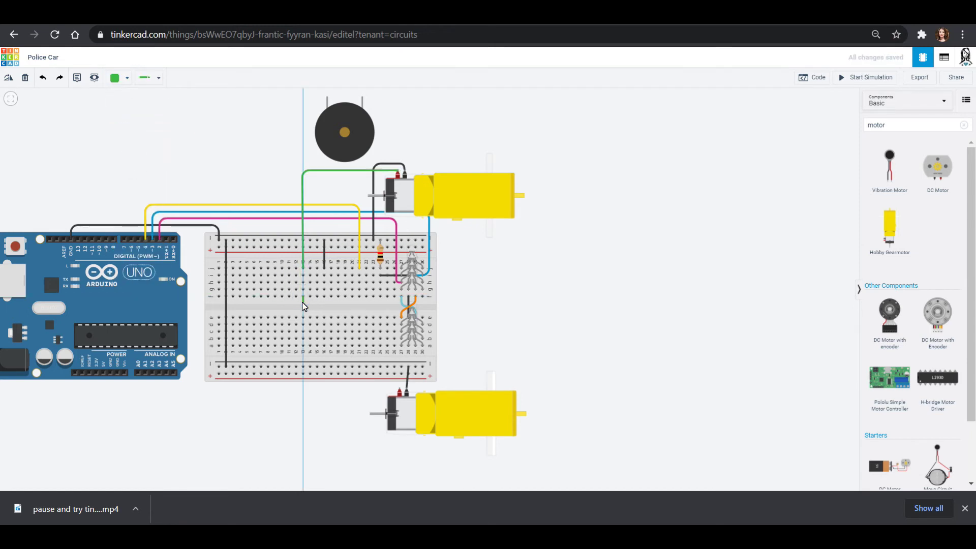
pyautogui.click(197, 304)
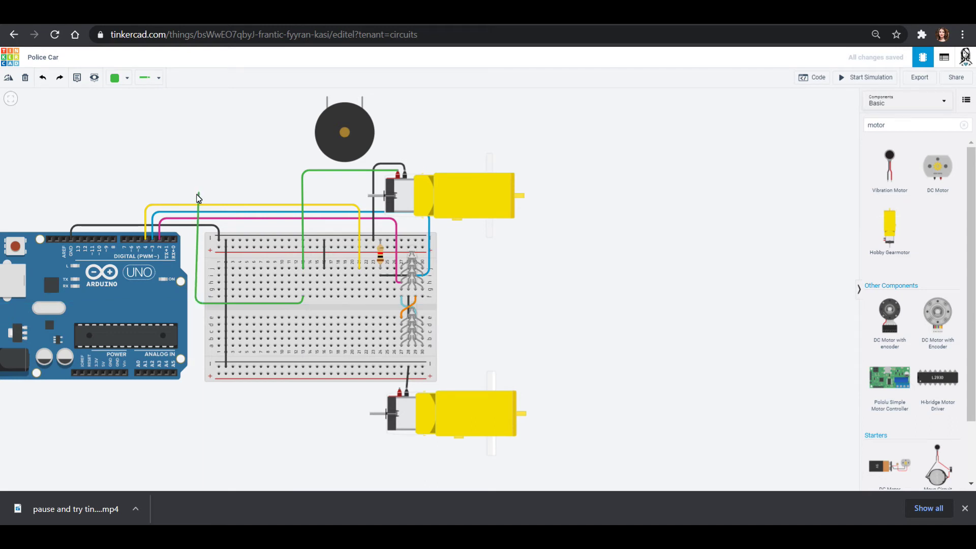
pyautogui.press('Escape')
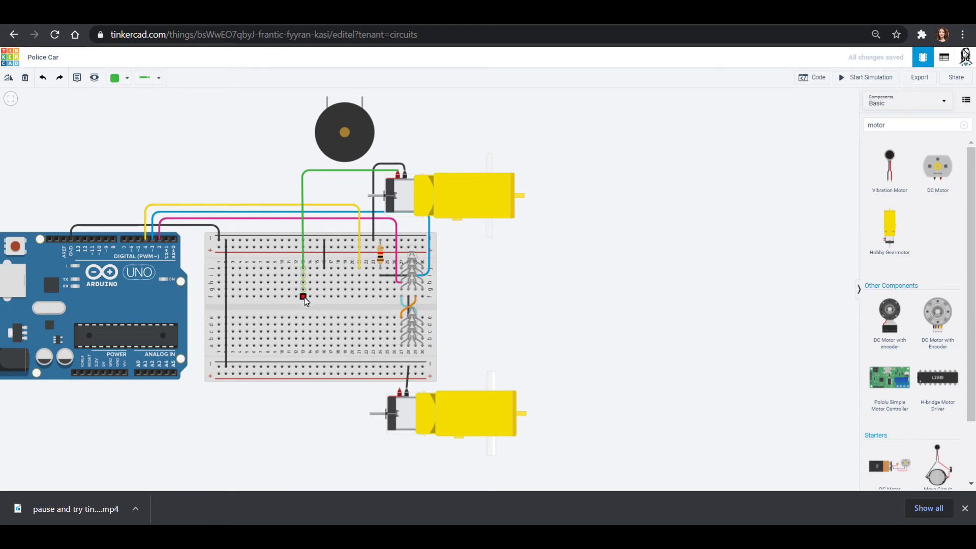
pyautogui.click(304, 297)
pyautogui.click(303, 304)
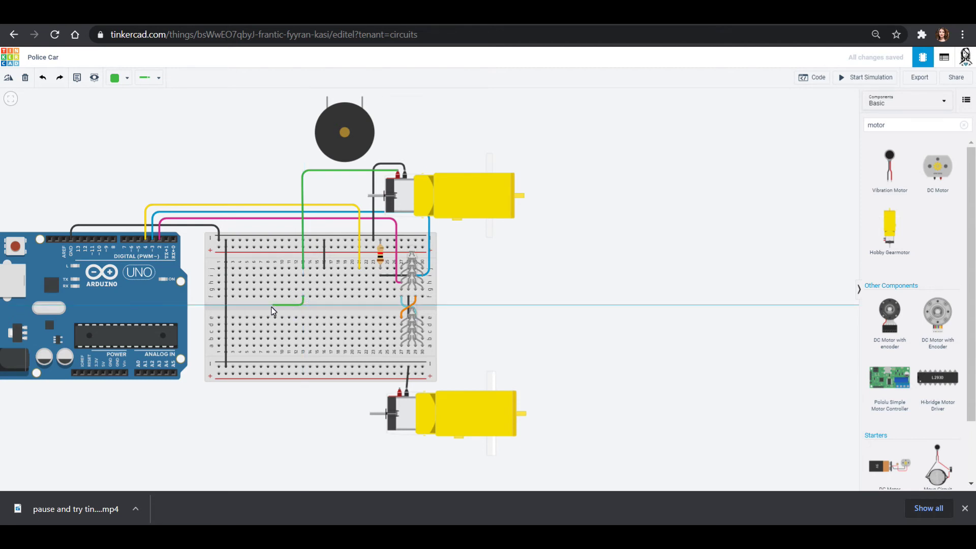
pyautogui.click(234, 305)
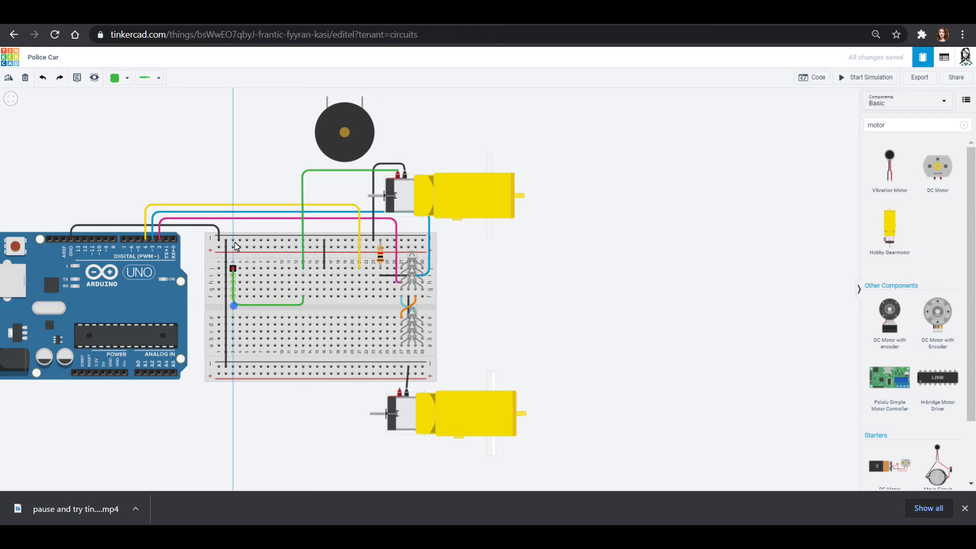
pyautogui.click(234, 195)
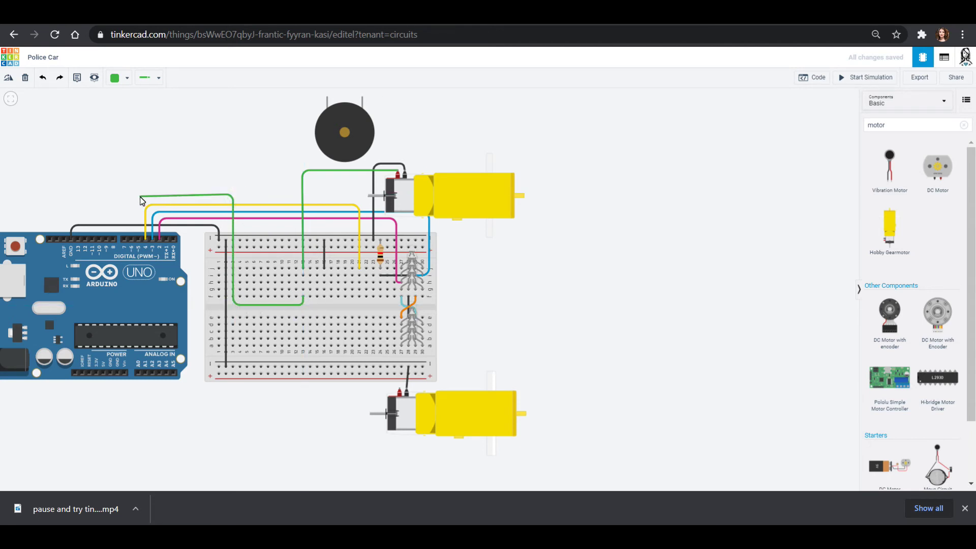
pyautogui.click(141, 194)
pyautogui.click(138, 239)
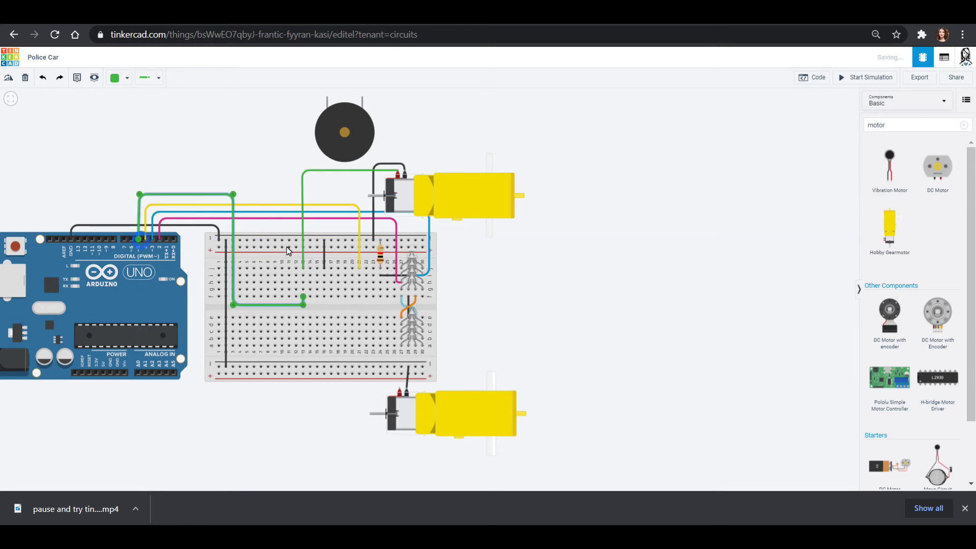
# Wire the lower motor's terminal into the shared breadboard column.
pyautogui.click(400, 390)
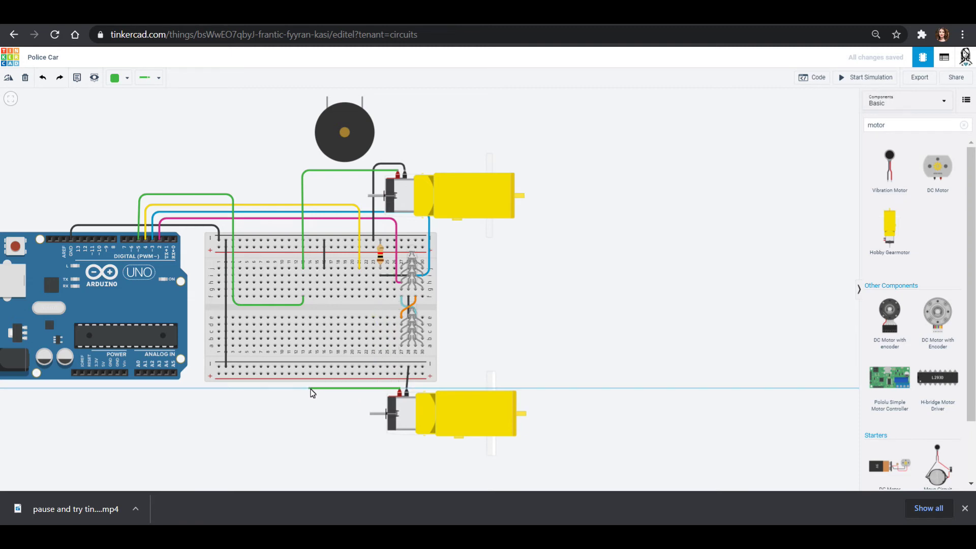
pyautogui.click(312, 389)
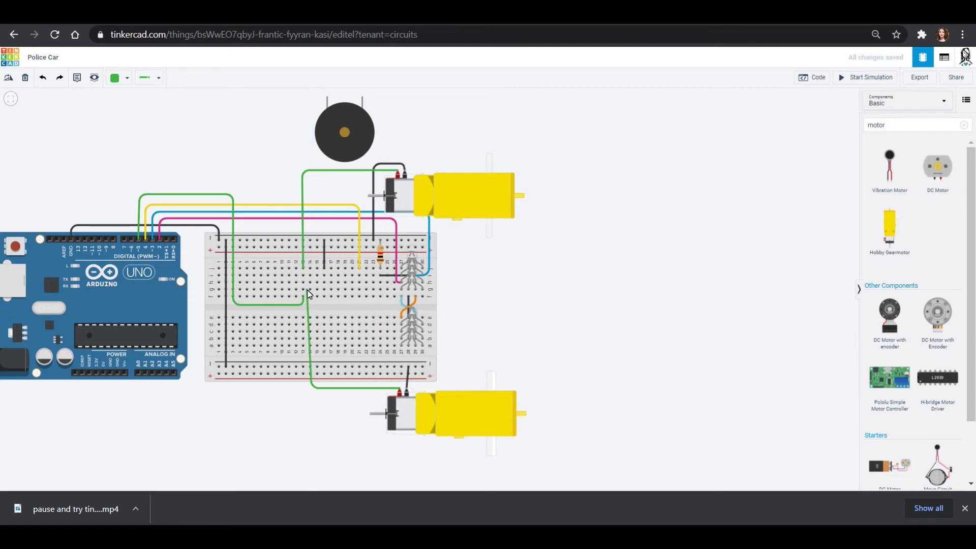
pyautogui.click(306, 289)
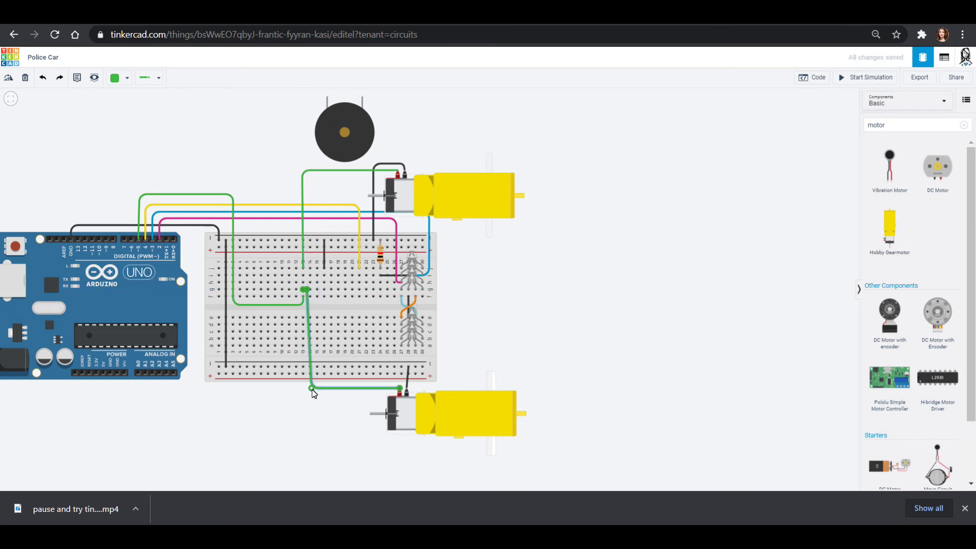
pyautogui.moveTo(312, 390); pyautogui.dragTo(306, 388)
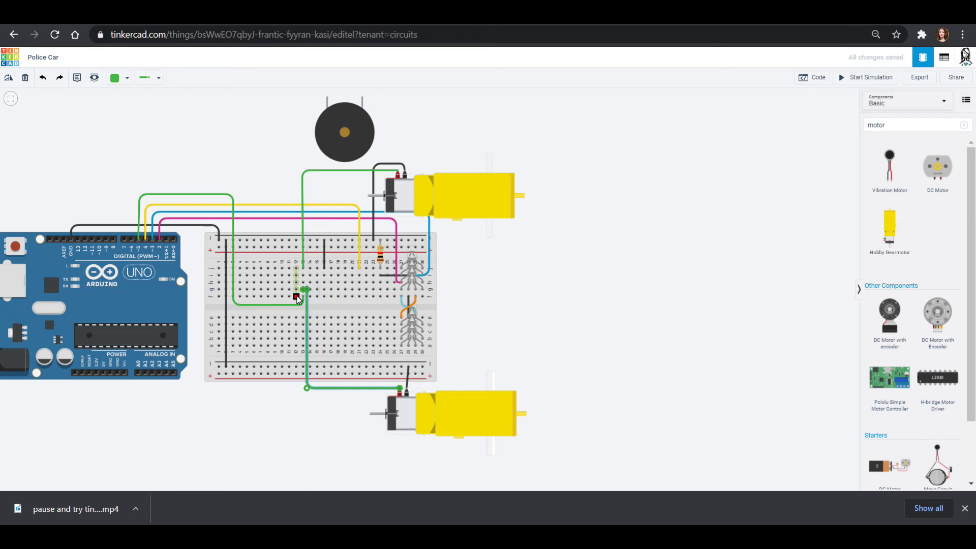
pyautogui.click(311, 425)
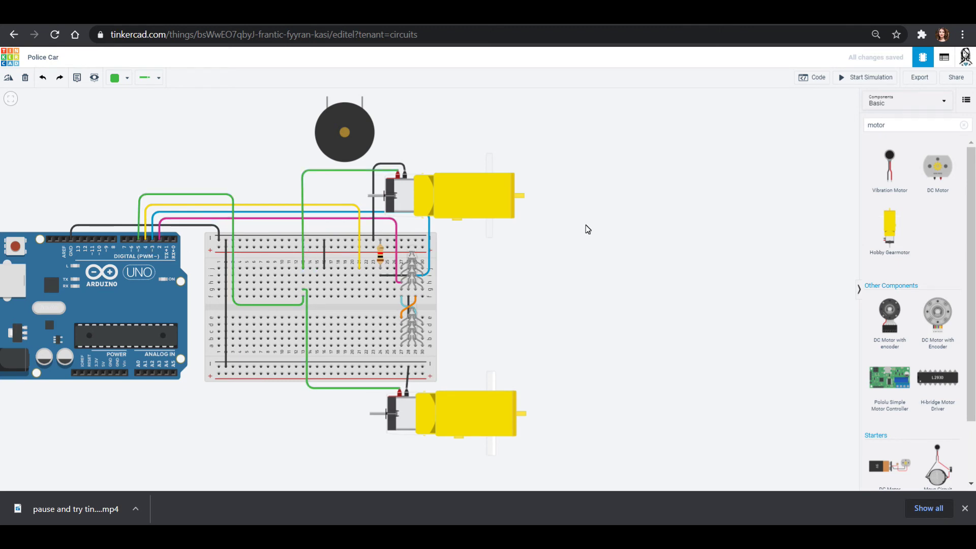
pyautogui.click(851, 81)
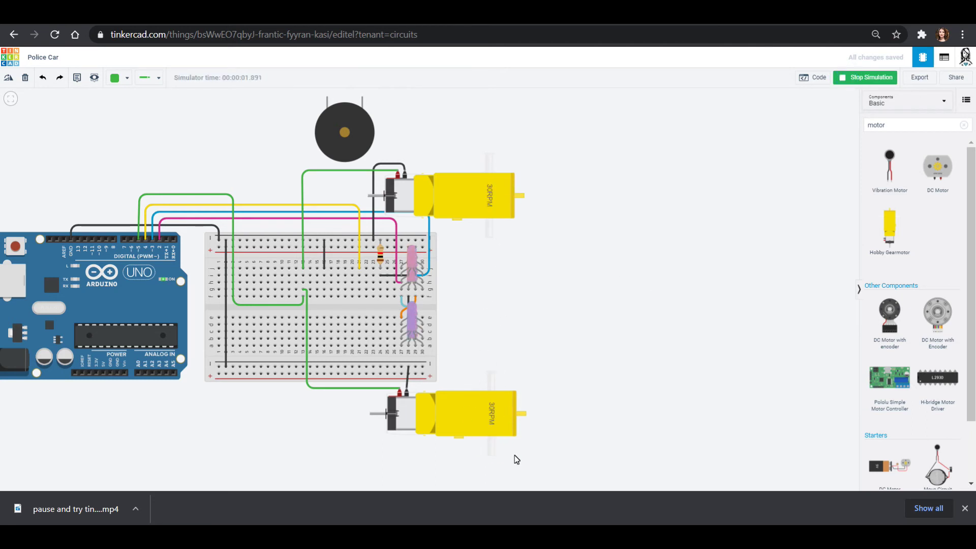
pyautogui.click(888, 81)
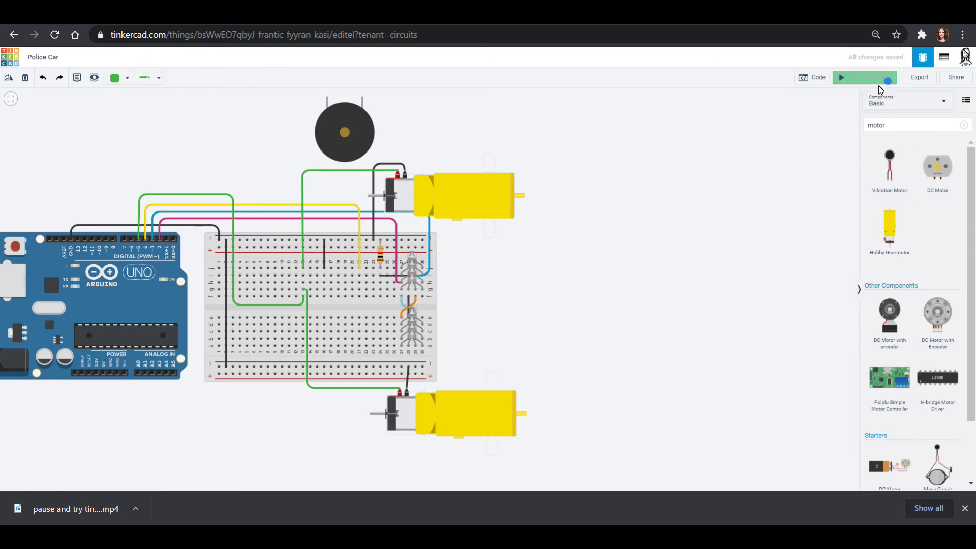
pyautogui.click(466, 419)
# Copy and paste the lower gearmotor onto open canvas.
pyautogui.hotkey('ctrl', 'c')
pyautogui.hotkey('ctrl', 'v')
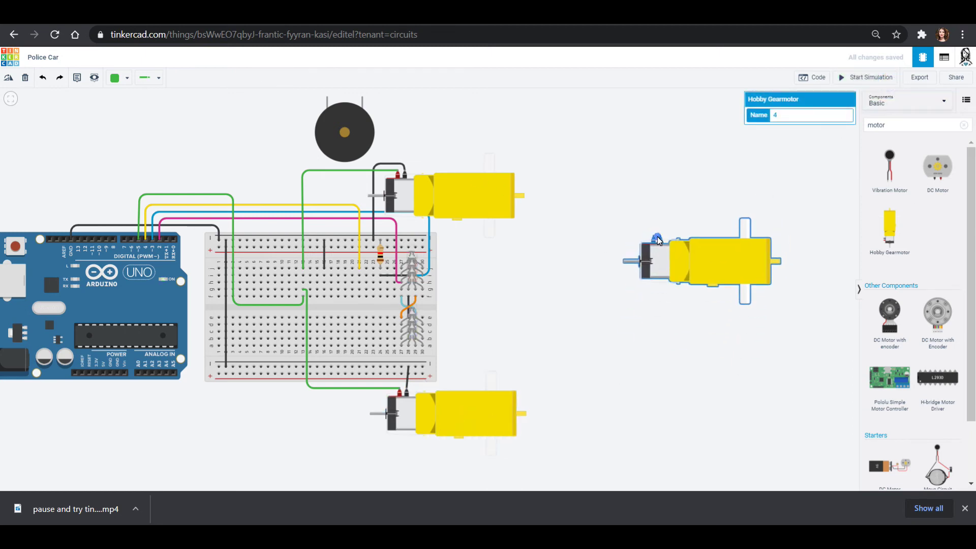
pyautogui.click(657, 239)
pyautogui.moveTo(743, 261); pyautogui.dragTo(227, 216)
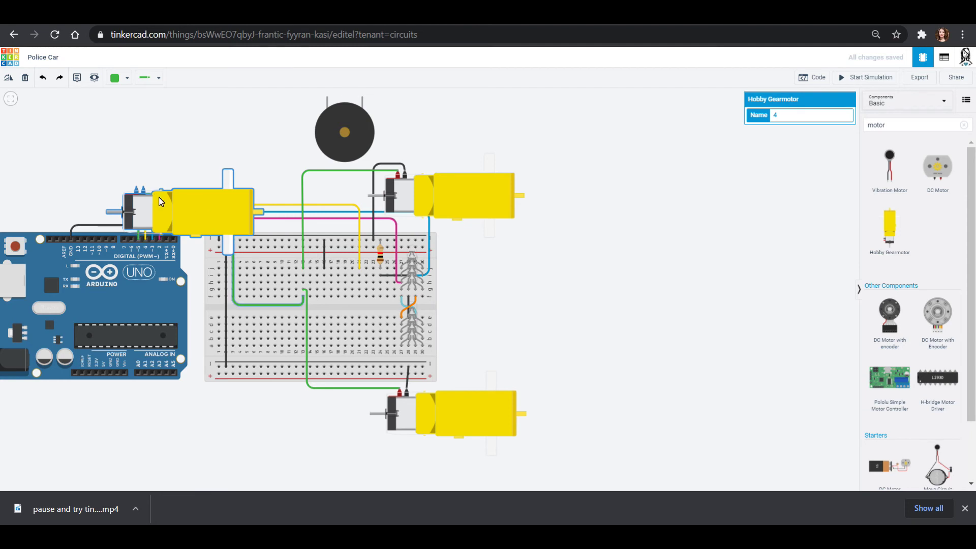
pyautogui.moveTo(224, 212); pyautogui.dragTo(635, 306)
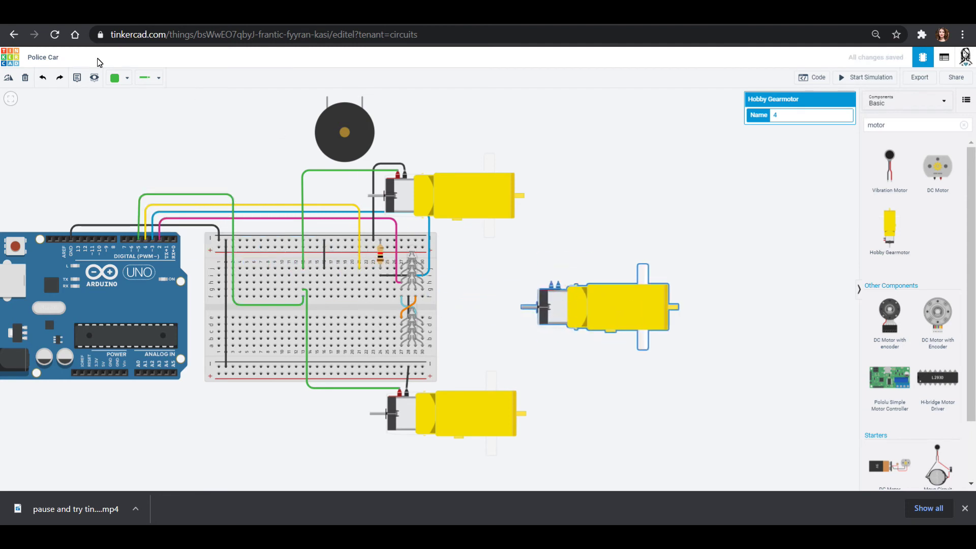
# Rotate the copy to face the opposite way and place it above the Arduino, top left.
pyautogui.click(8, 77)
pyautogui.click(8, 77)
pyautogui.click(8, 77)
pyautogui.click(8, 78)
pyautogui.click(7, 77)
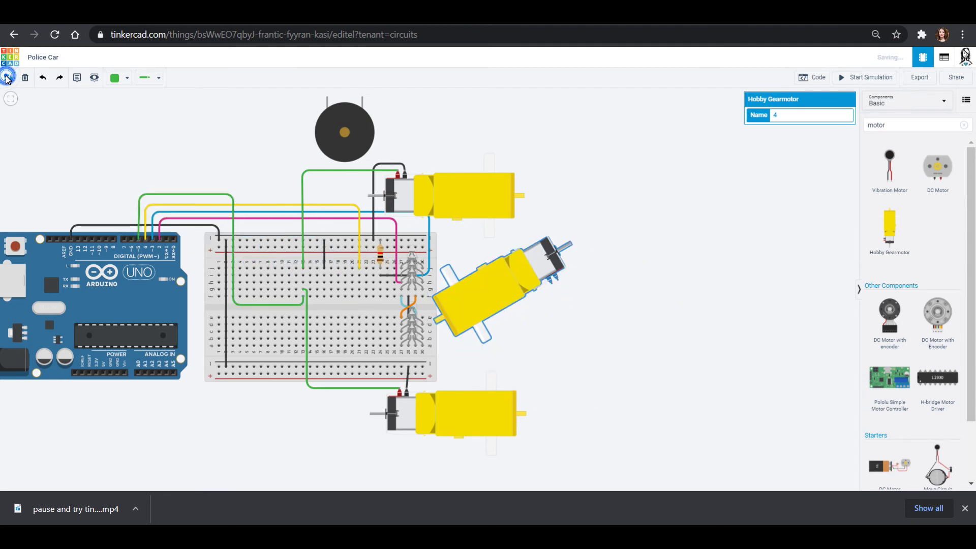
pyautogui.click(7, 78)
pyautogui.moveTo(512, 274); pyautogui.dragTo(193, 149)
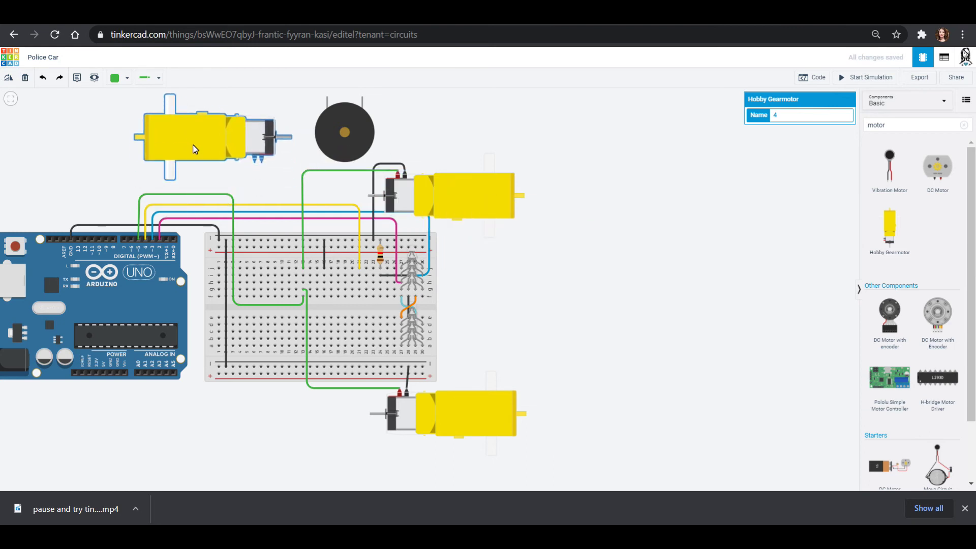
pyautogui.moveTo(584, 306); pyautogui.dragTo(772, 310)
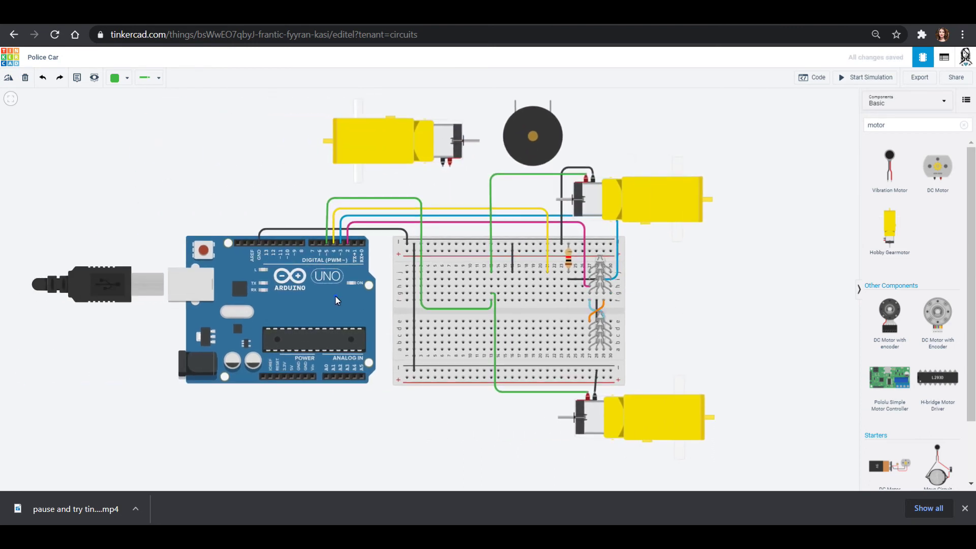
# Shift the Arduino left and bend the green and yellow wires into straight runs.
pyautogui.moveTo(335, 300); pyautogui.dragTo(249, 298)
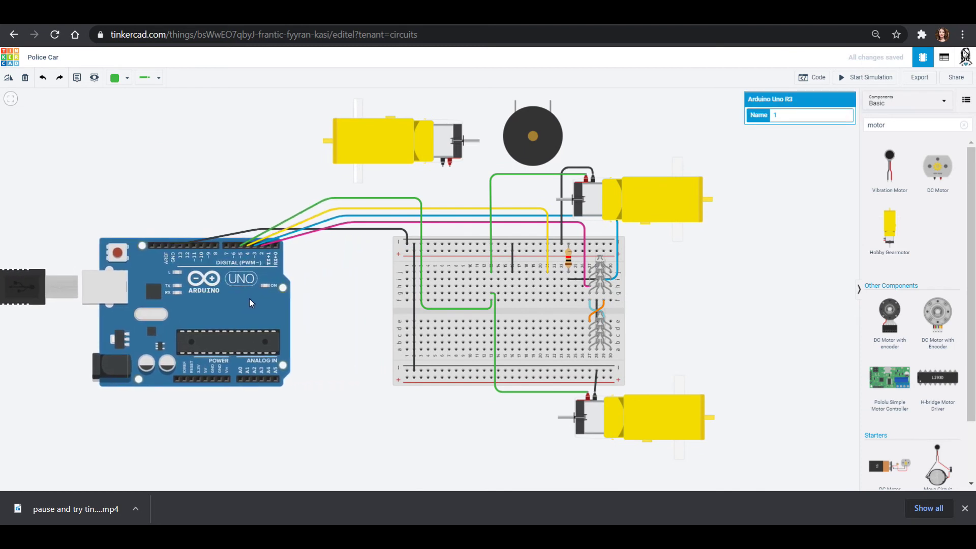
pyautogui.click(328, 200)
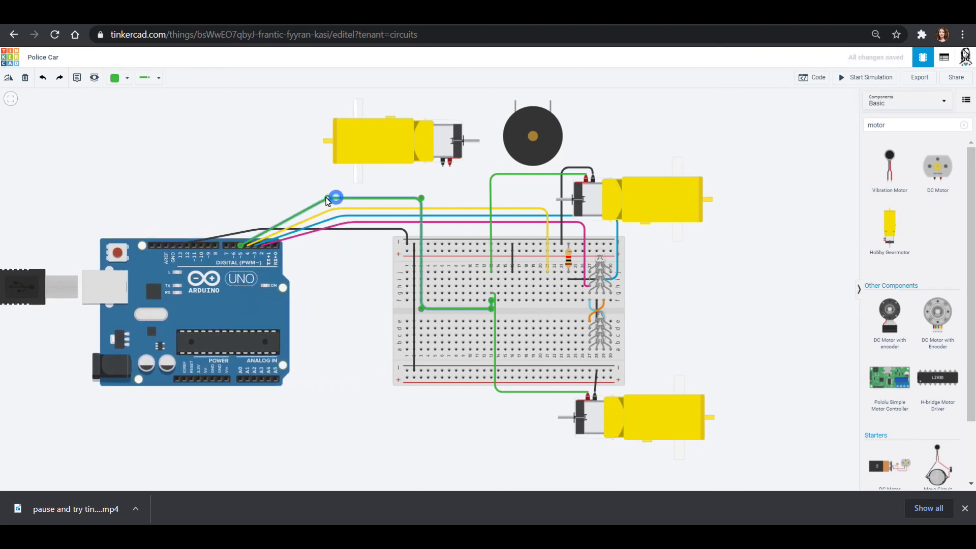
pyautogui.moveTo(327, 200); pyautogui.dragTo(288, 200)
pyautogui.moveTo(244, 201); pyautogui.dragTo(242, 199)
pyautogui.moveTo(322, 216); pyautogui.dragTo(252, 208)
# Make the blue and magenta wires rise from their pins and run horizontally, then select the top-left gearmotor.
pyautogui.click(338, 217)
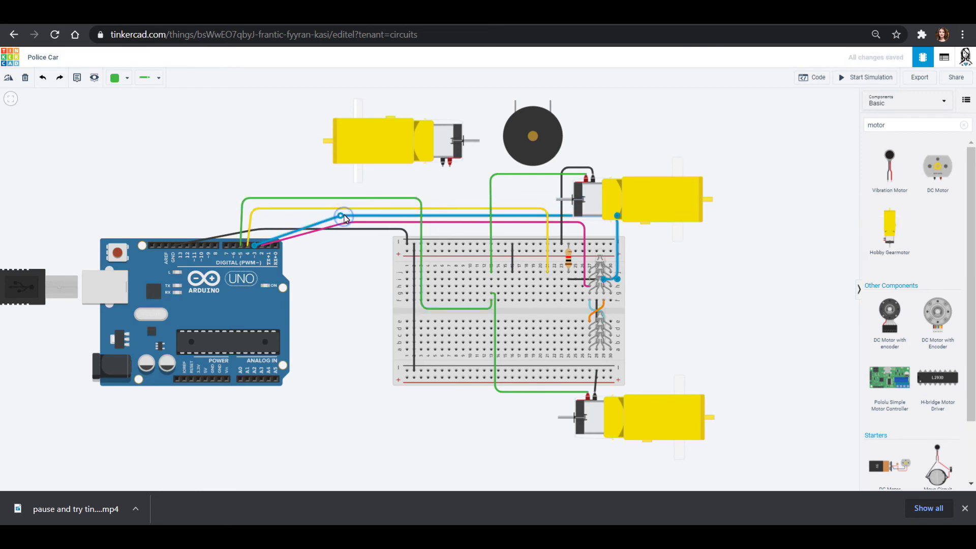
pyautogui.moveTo(338, 217); pyautogui.dragTo(261, 216)
pyautogui.click(345, 223)
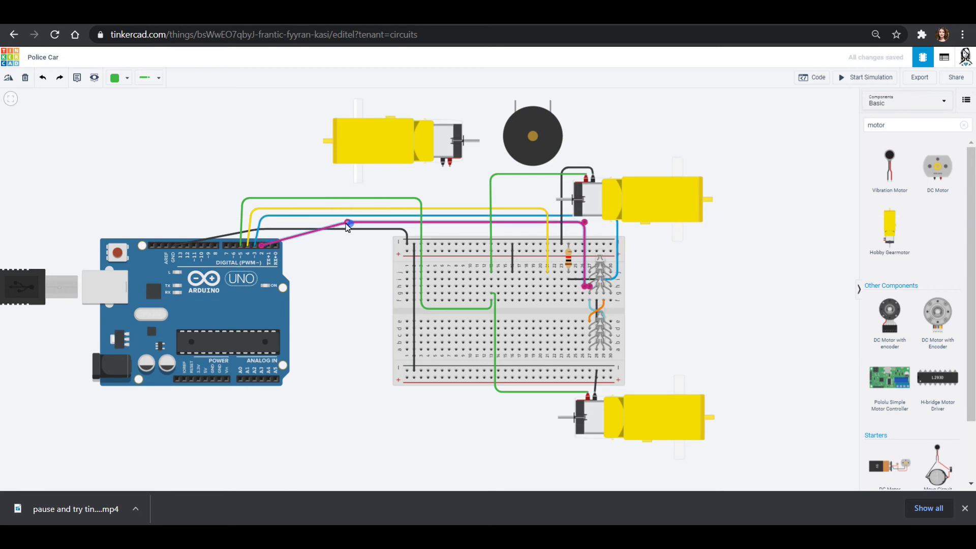
pyautogui.moveTo(345, 224); pyautogui.dragTo(172, 228)
pyautogui.click(288, 230)
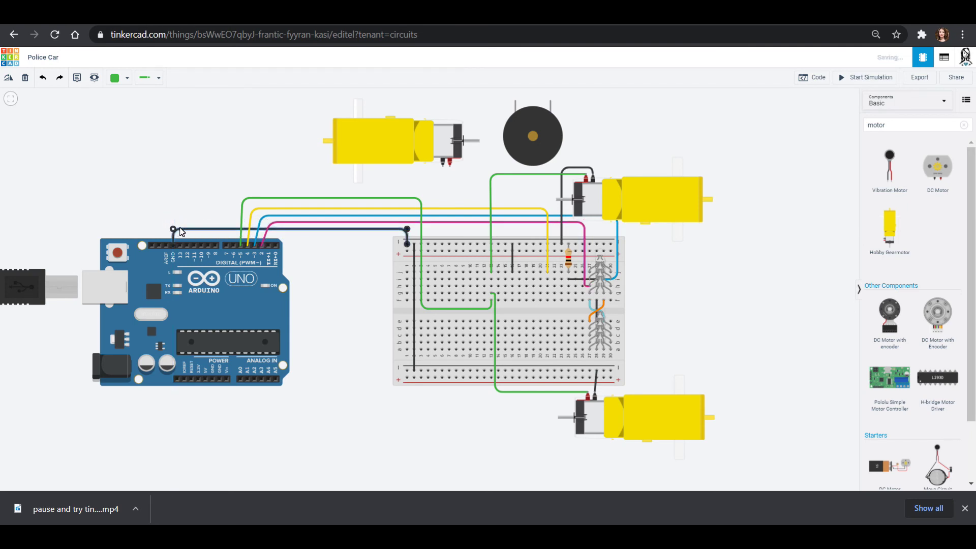
pyautogui.moveTo(418, 145)
pyautogui.mouseDown()
pyautogui.moveTo(419, 213)
pyautogui.moveTo(401, 206)
pyautogui.moveTo(404, 147)
pyautogui.mouseUp()
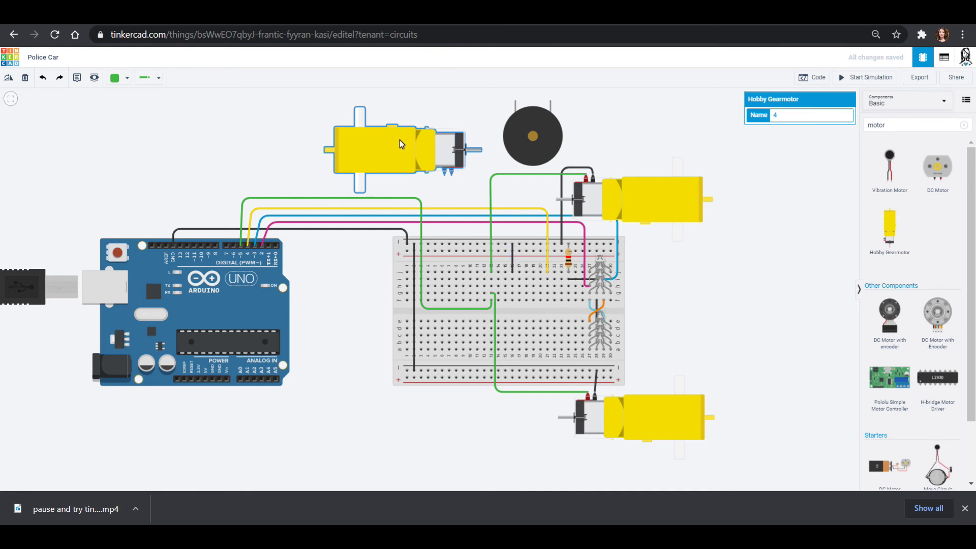
# Duplicate the top-left gearmotor with Ctrl+C/Ctrl+V and place the copy at the bottom left.
pyautogui.hotkey('ctrl', 'c')
pyautogui.hotkey('ctrl', 'v')
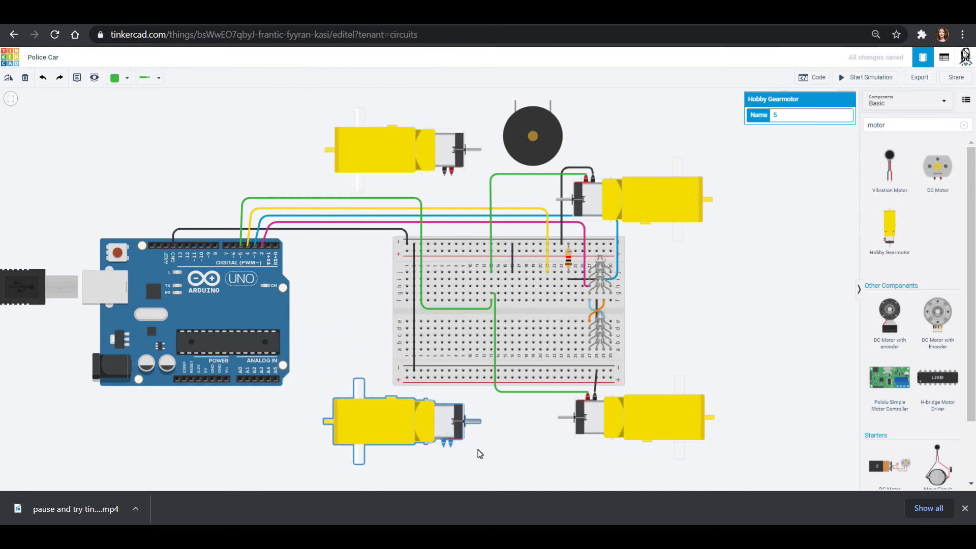
pyautogui.click(479, 452)
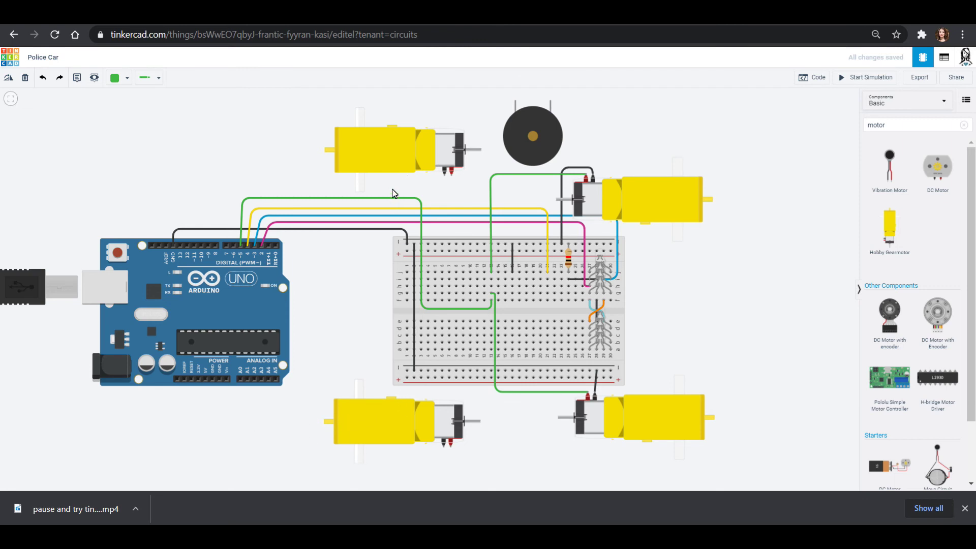
# Wire the bottom-left motor with a black wire to the bottom rail and a green wire to a breadboard hole.
pyautogui.click(450, 449)
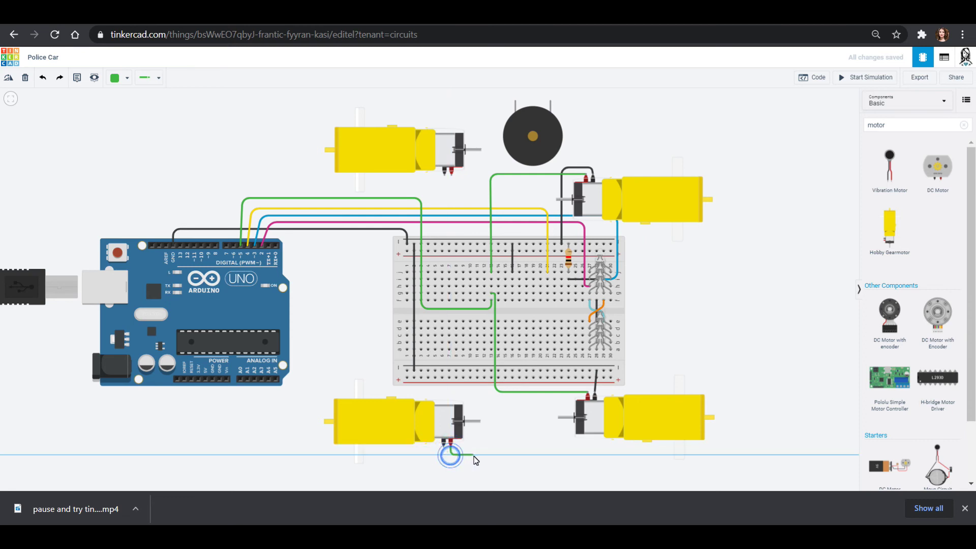
pyautogui.click(473, 454)
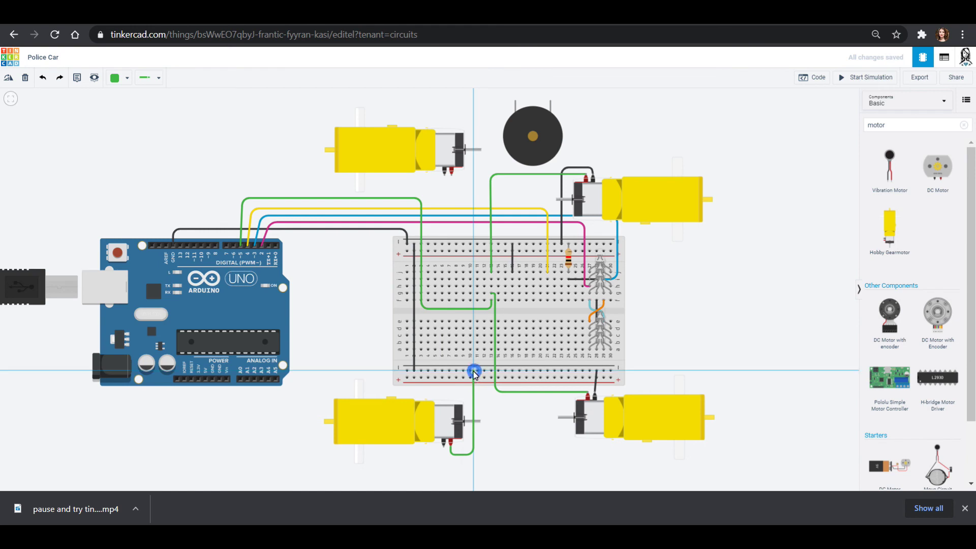
pyautogui.click(472, 370)
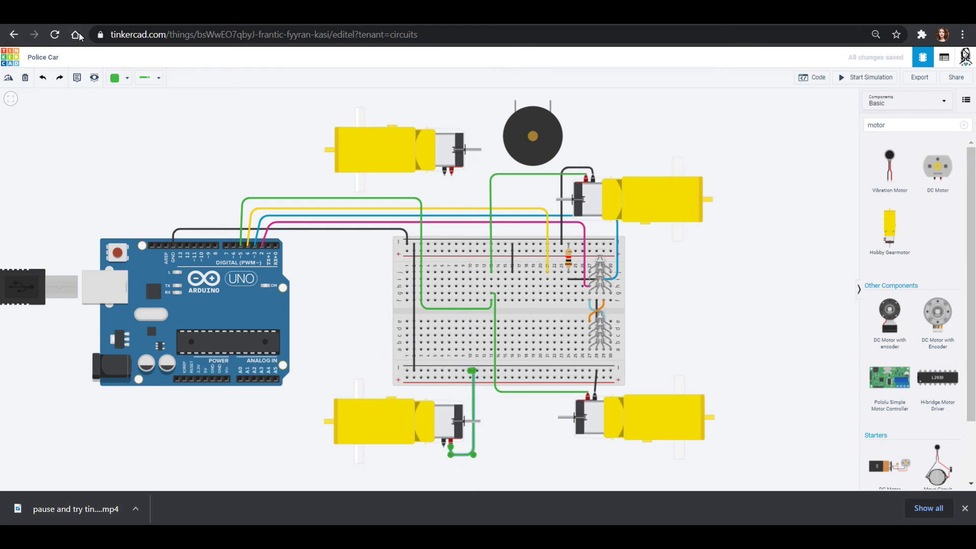
pyautogui.click(114, 78)
pyautogui.click(122, 101)
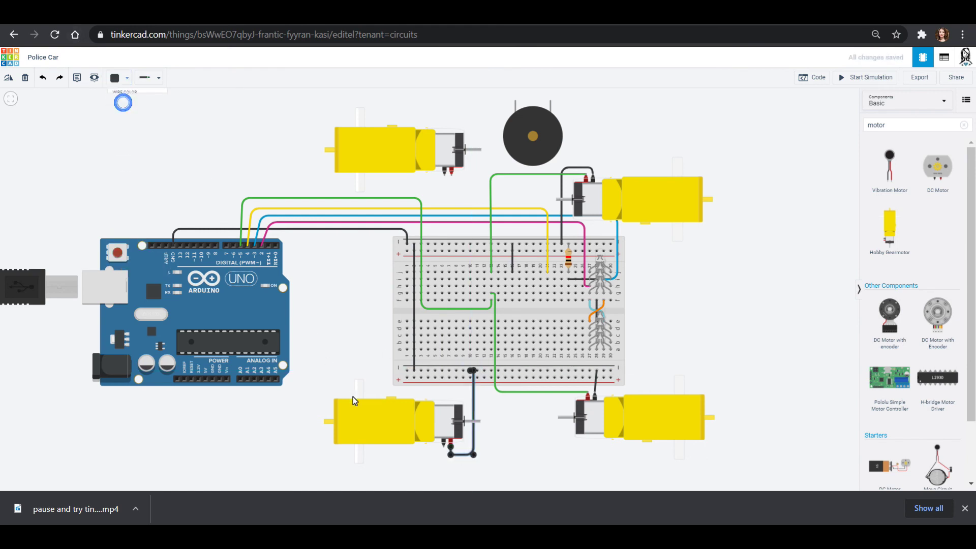
pyautogui.click(445, 446)
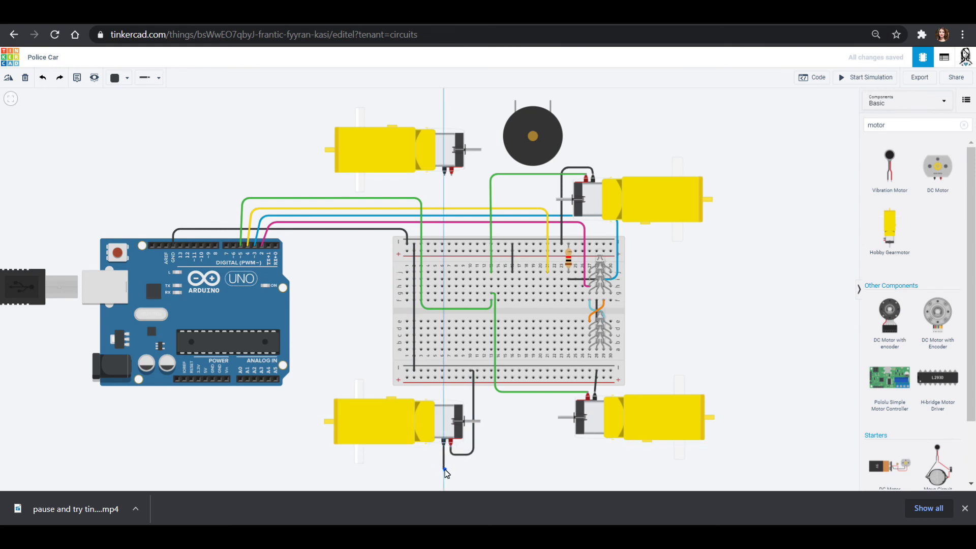
pyautogui.click(445, 468)
pyautogui.click(504, 468)
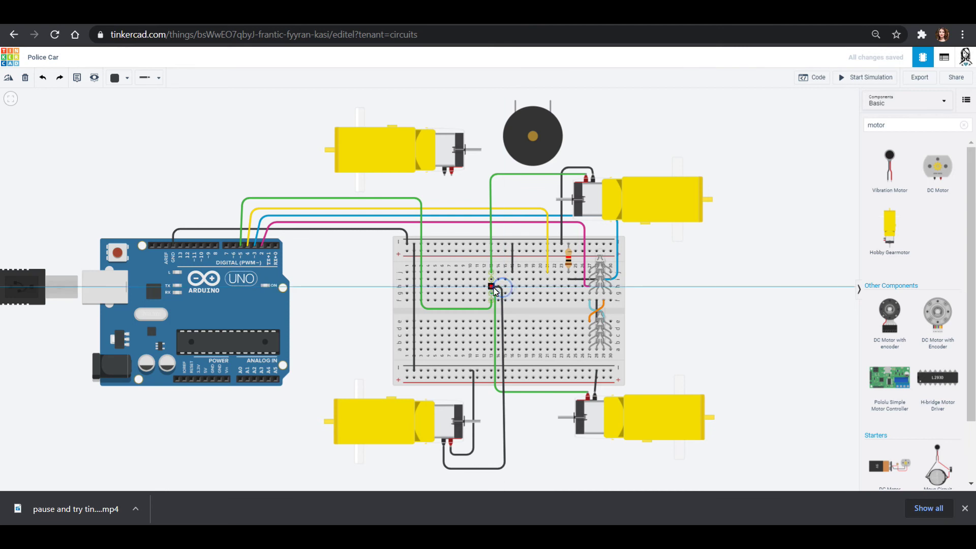
pyautogui.click(501, 287)
pyautogui.click(114, 81)
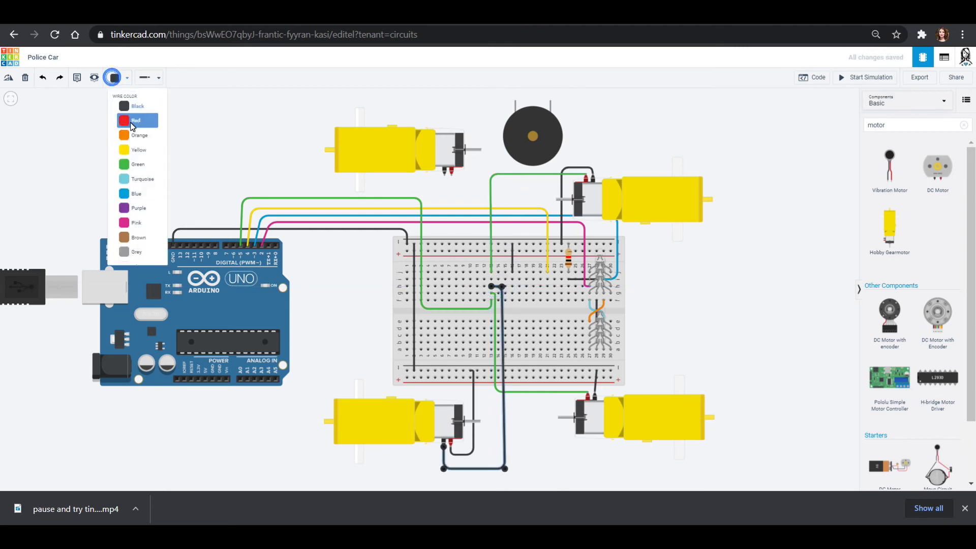
pyautogui.click(130, 166)
pyautogui.click(260, 176)
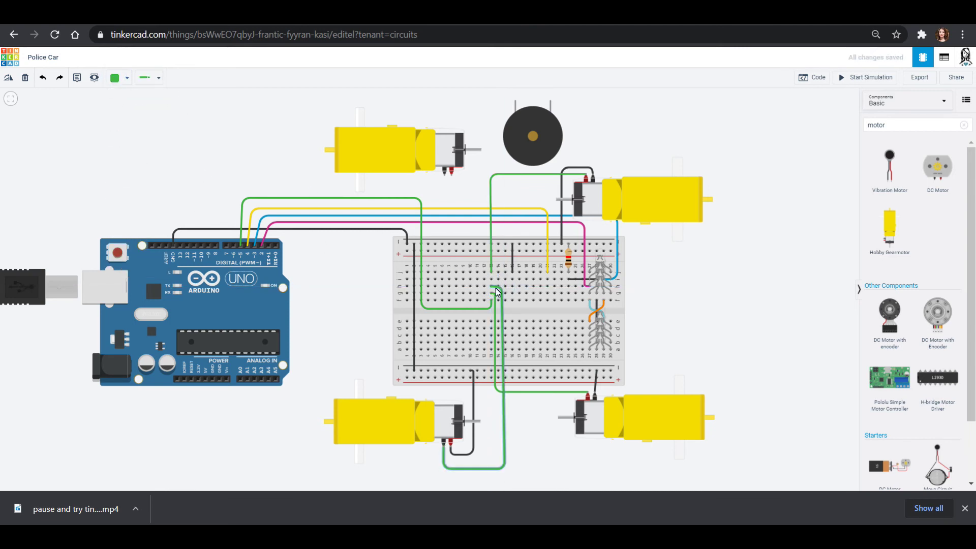
# Wire the top-left motor with a green wire to a breadboard hole and a black wire to the top rail.
pyautogui.click(450, 175)
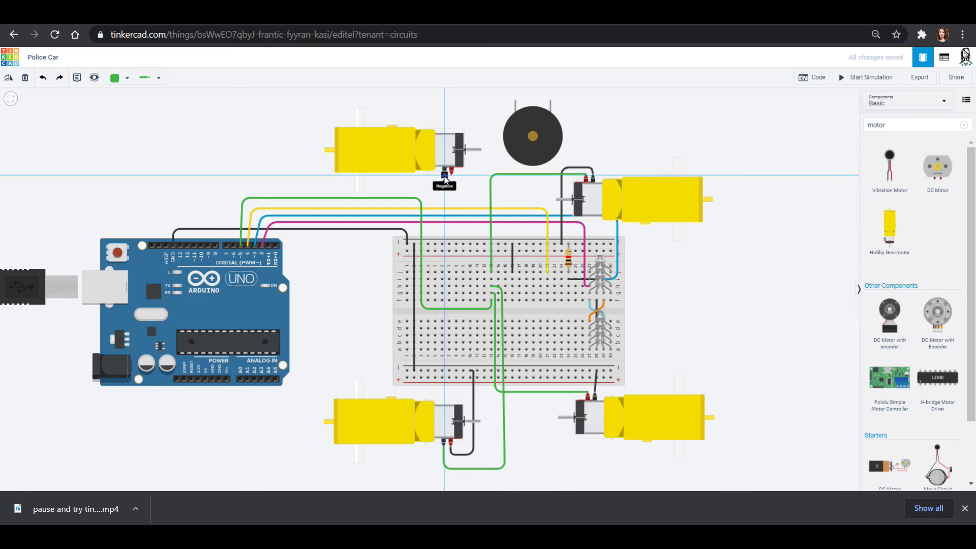
pyautogui.click(445, 258)
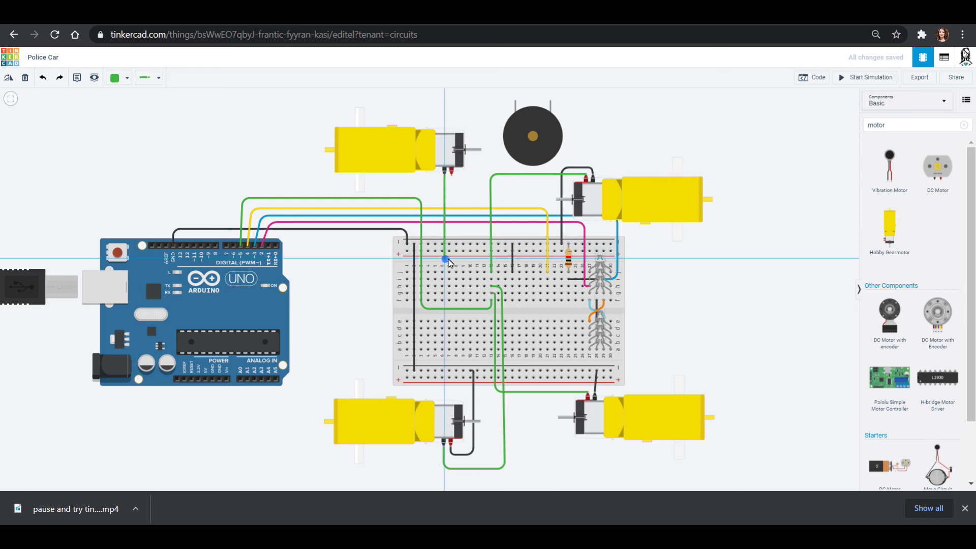
pyautogui.click(488, 260)
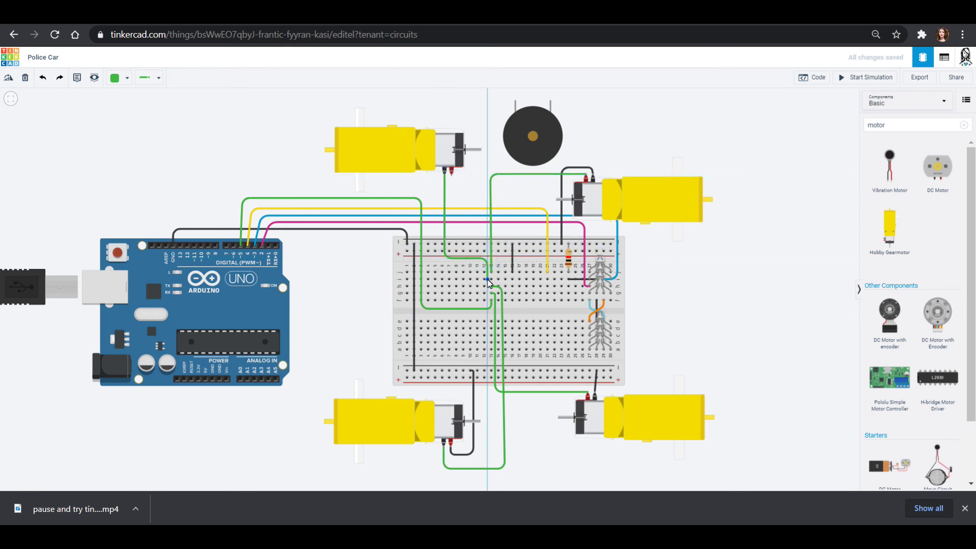
pyautogui.click(489, 279)
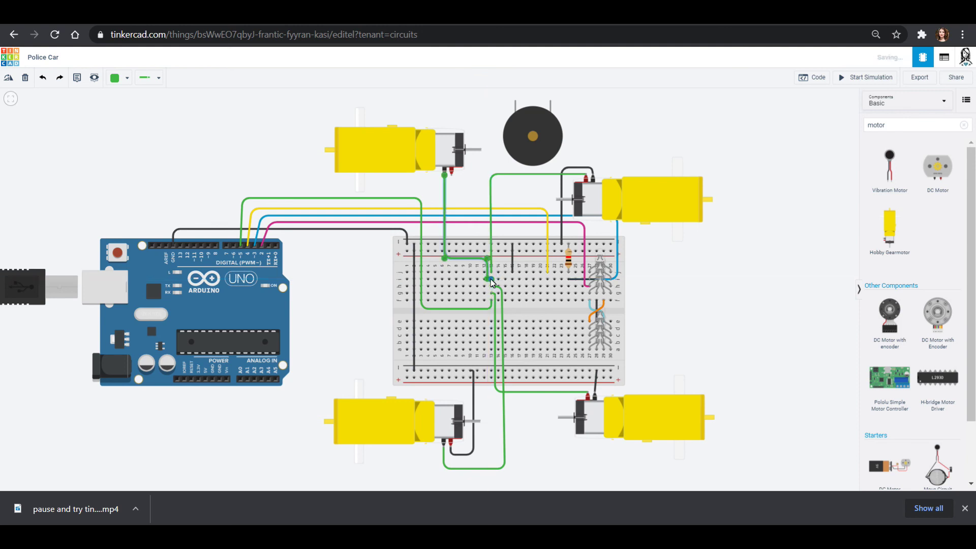
pyautogui.click(451, 173)
pyautogui.click(456, 245)
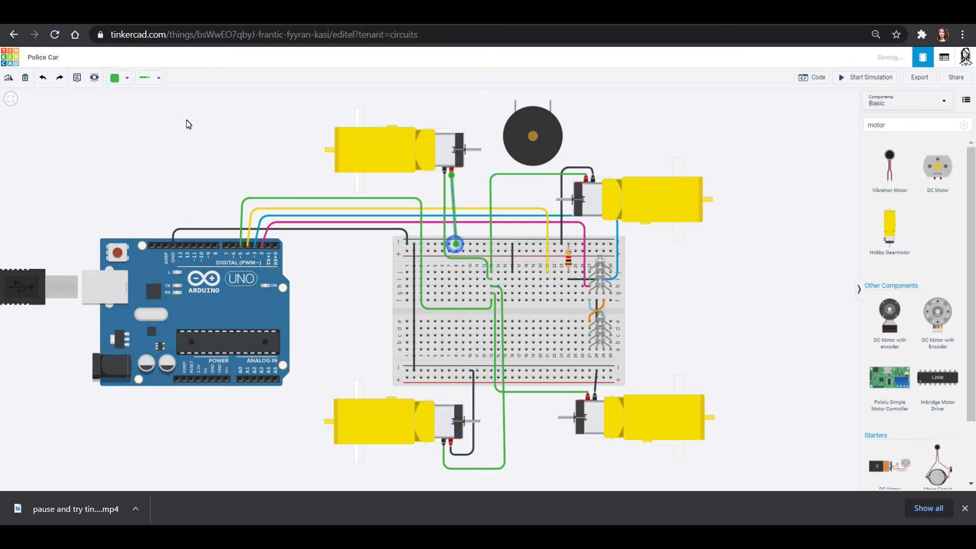
pyautogui.click(121, 77)
pyautogui.click(126, 107)
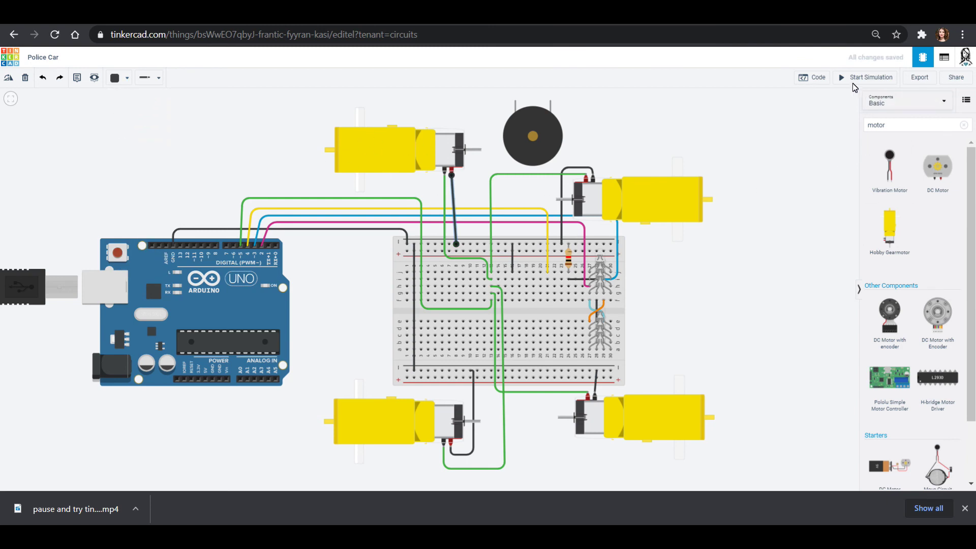
# Start the simulation and check the left motors run at -17 RPM and the right at 17 RPM.
pyautogui.click(866, 77)
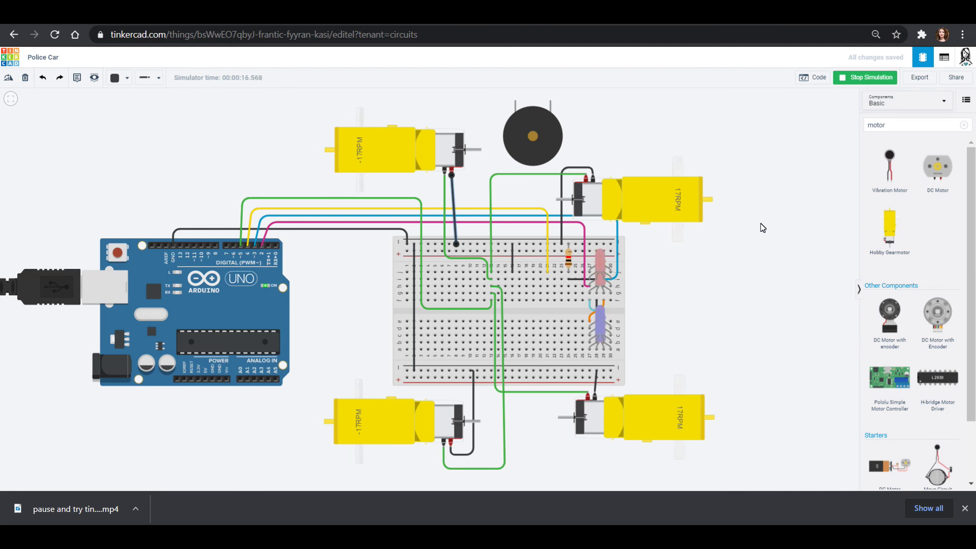
# Stop the simulation and drag the piezo buzzer onto the middle of the breadboard.
pyautogui.click(846, 78)
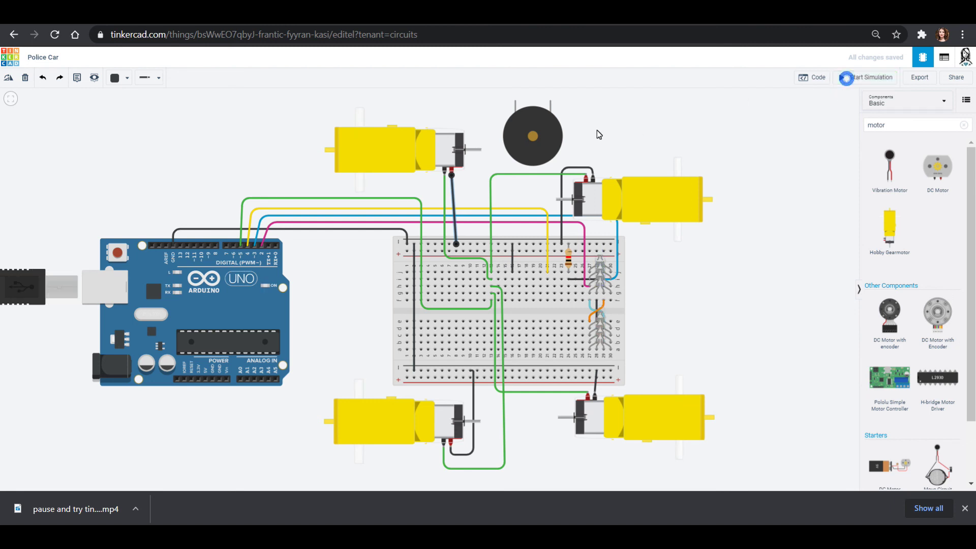
pyautogui.moveTo(546, 140); pyautogui.dragTo(543, 318)
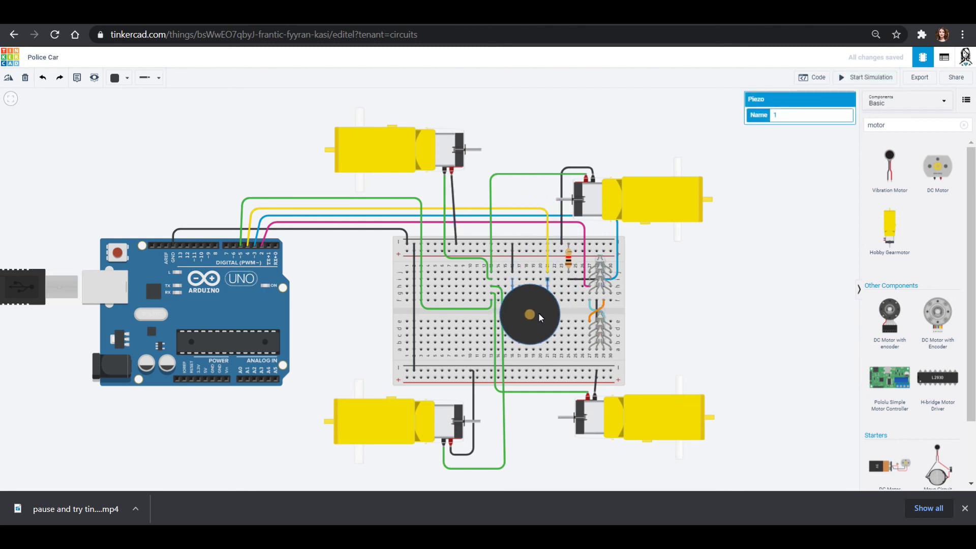